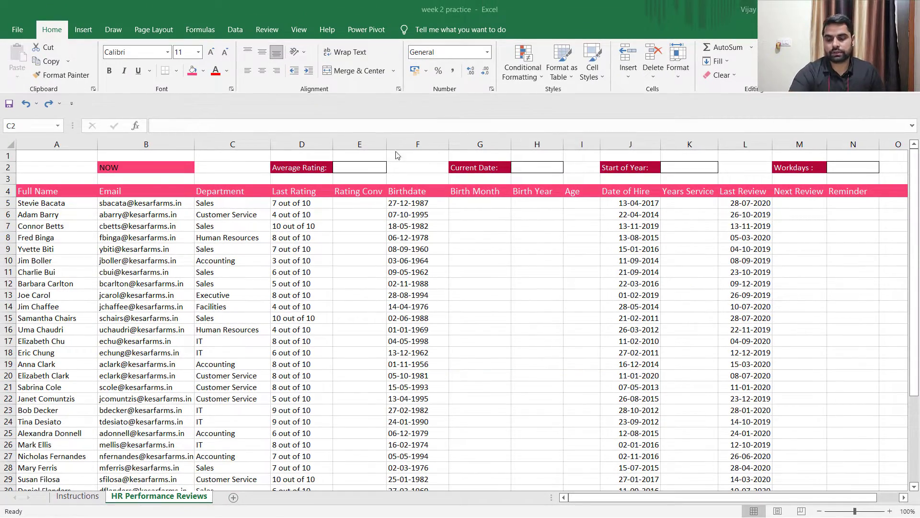
- Enter the formula =NOW() in cell C2 beside the NOW label to show the current date and time
{"action": "left_click", "coordinate": [206, 167]}
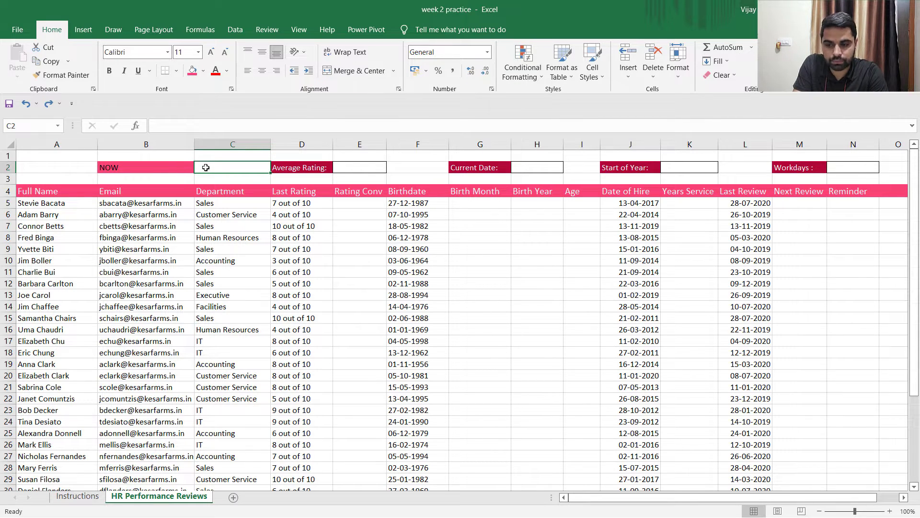
{"action": "left_click", "coordinate": [153, 167]}
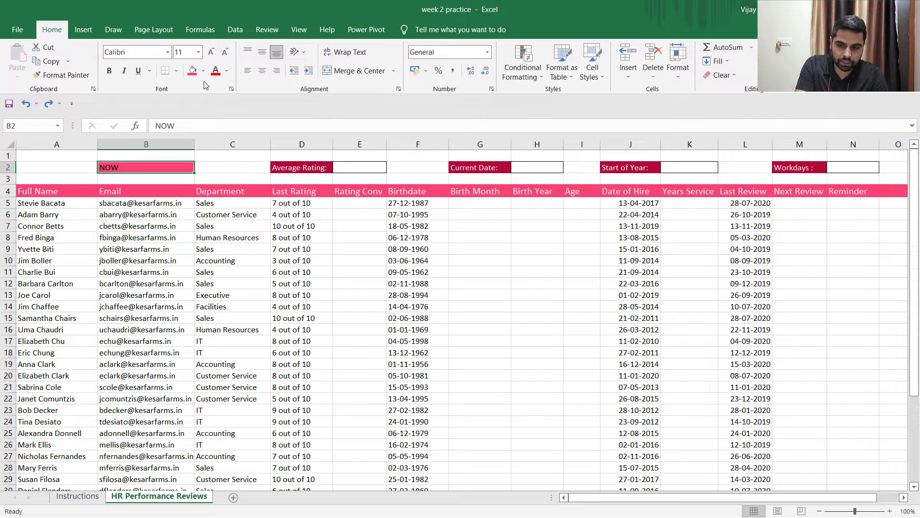
{"action": "key", "text": "Right"}
{"action": "type", "text": "="}
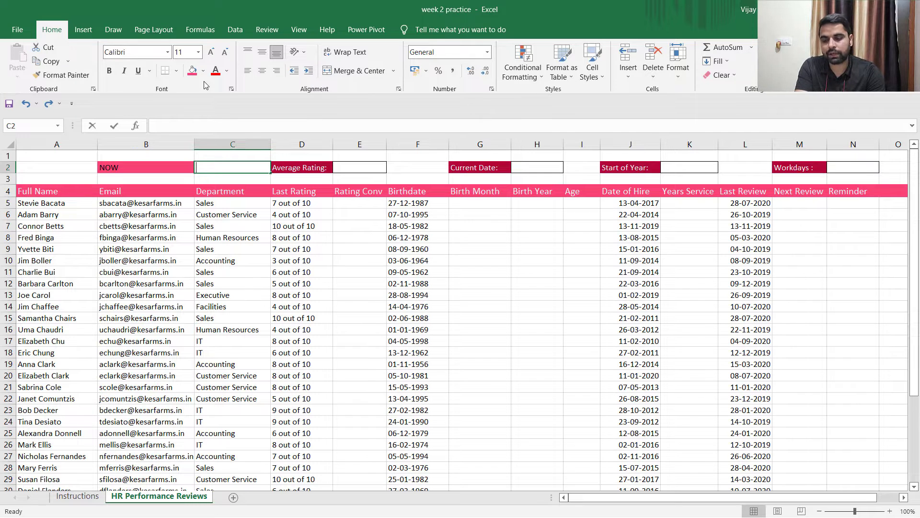
{"action": "type", "text": "NOW"}
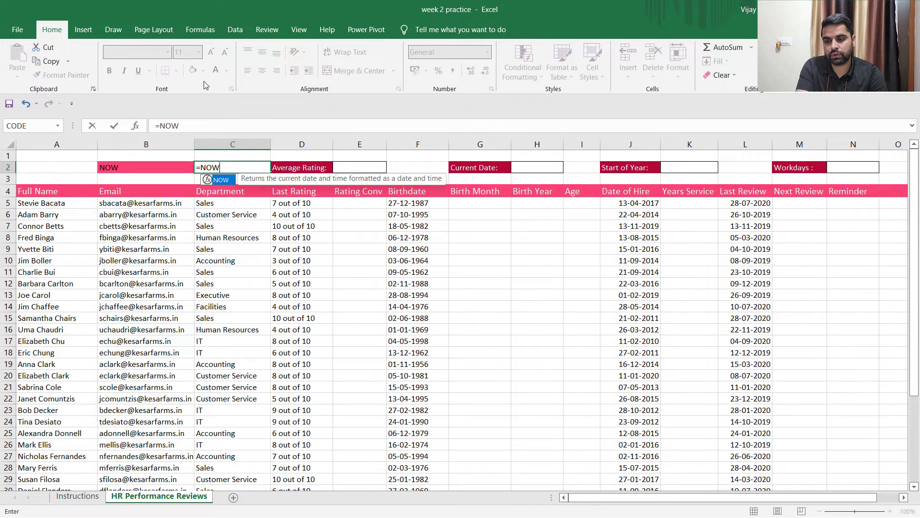
{"action": "type", "text": "("}
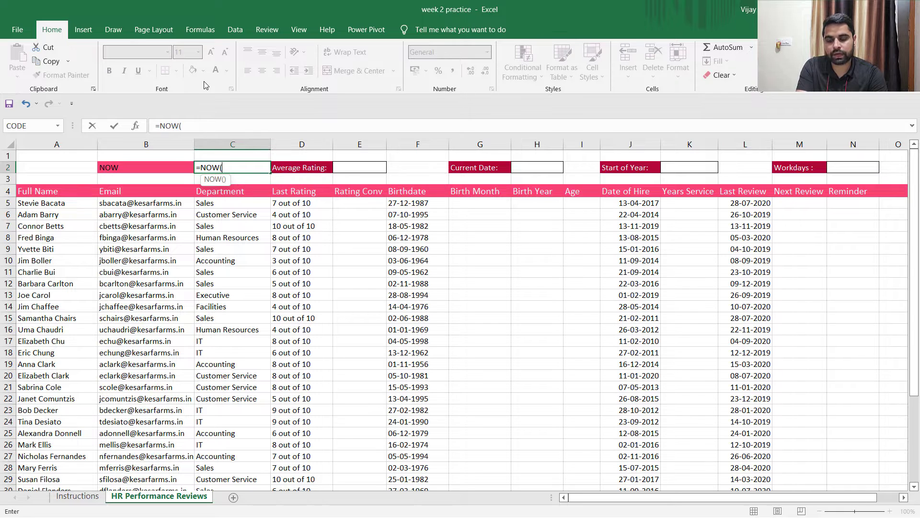
{"action": "type", "text": ")"}
{"action": "key", "text": "Return"}
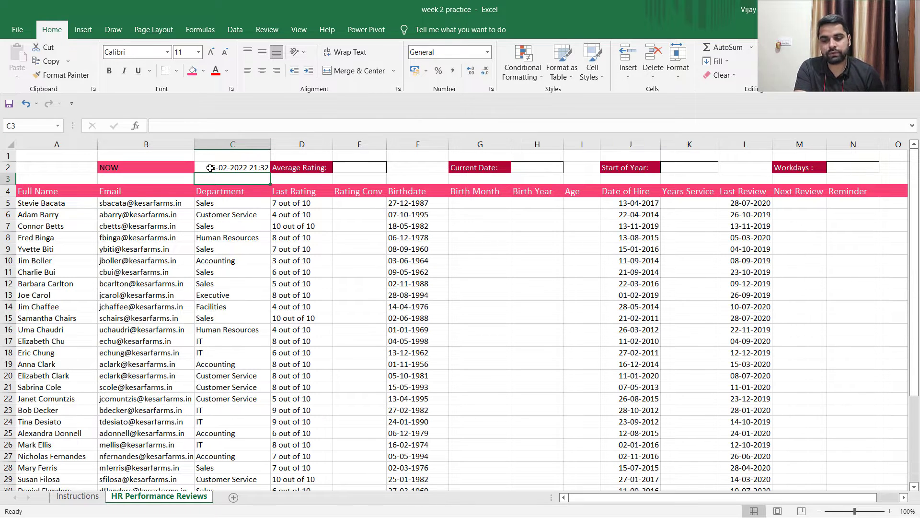
{"action": "left_click", "coordinate": [251, 168]}
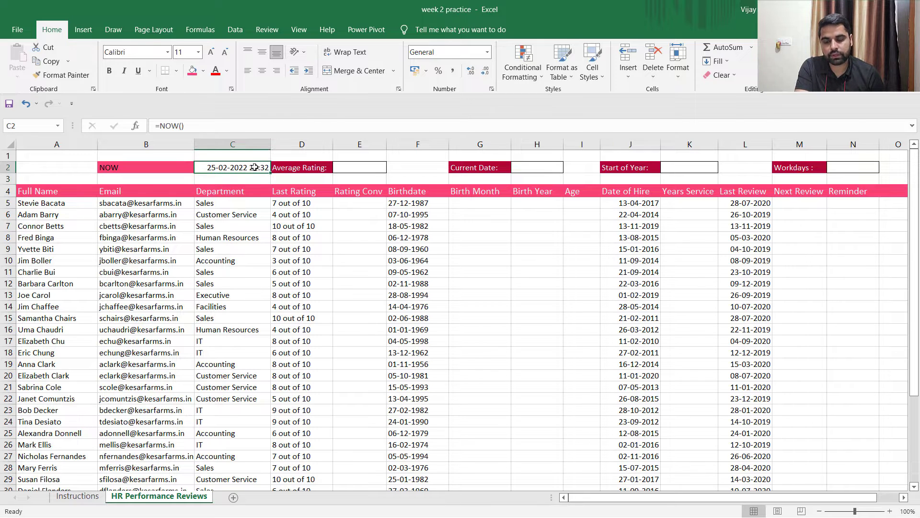
- Enter the formula =TODAY() in cell H2 beside the Current Date label
{"action": "left_click", "coordinate": [524, 167]}
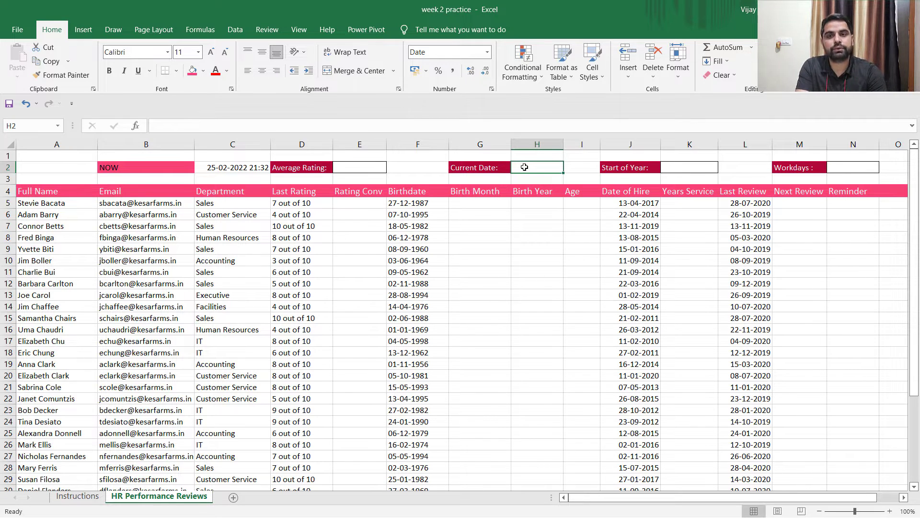
{"action": "type", "text": "="}
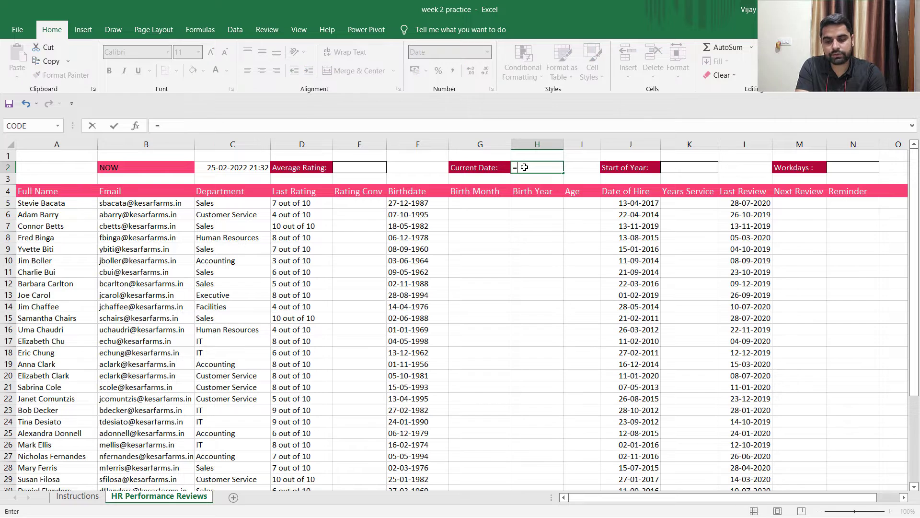
{"action": "type", "text": "TODAY"}
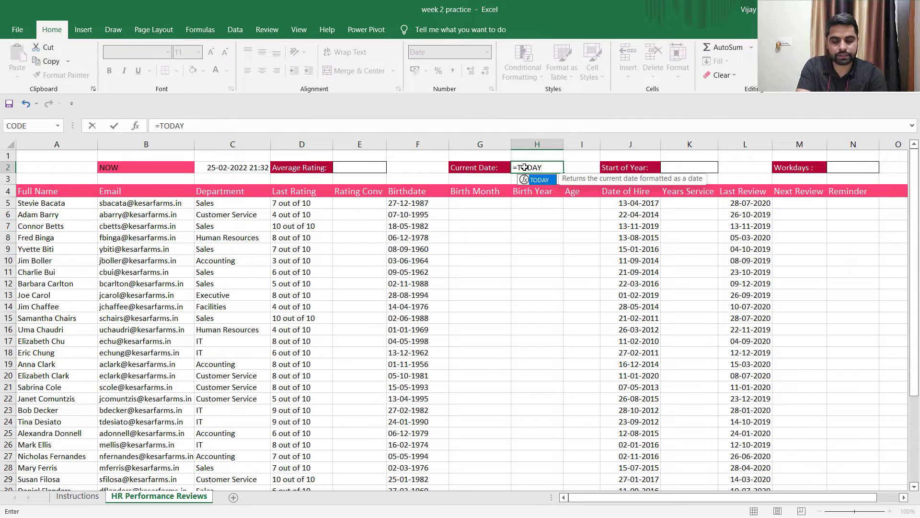
{"action": "type", "text": "("}
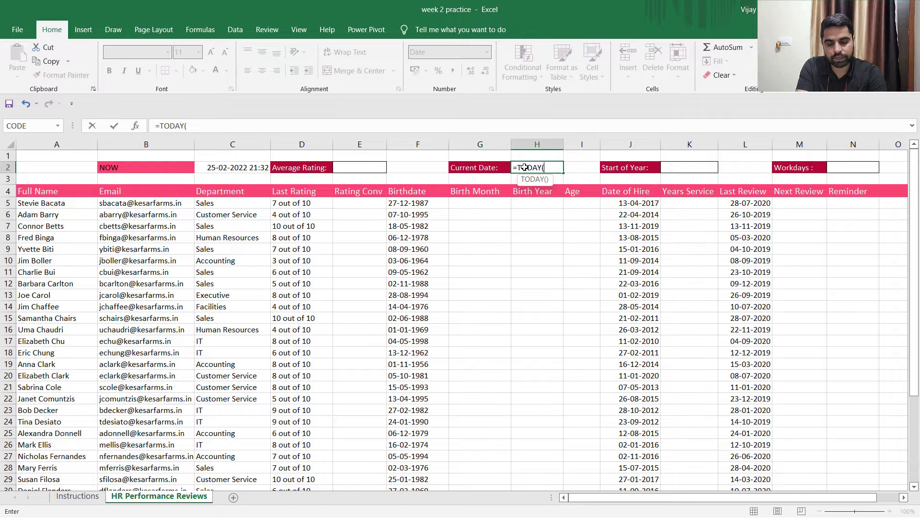
{"action": "type", "text": ")"}
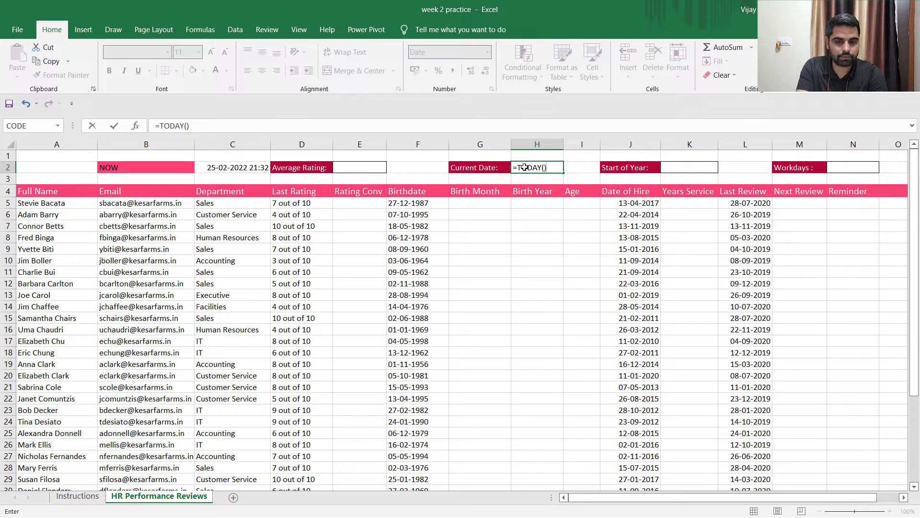
{"action": "key", "text": "Return"}
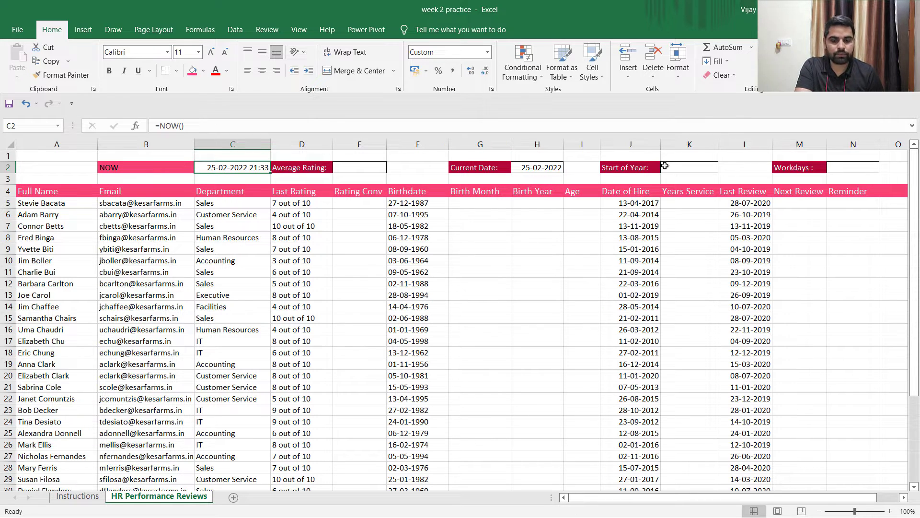
- Extract the birth month in G5 with =MONTH(F5) and fill the formula down the Birth Month column
{"action": "left_click", "coordinate": [472, 205]}
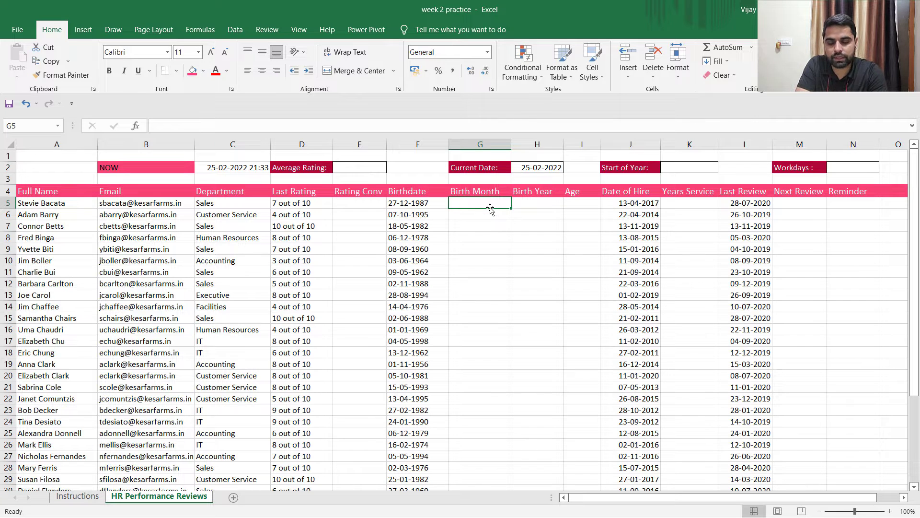
{"action": "type", "text": "="}
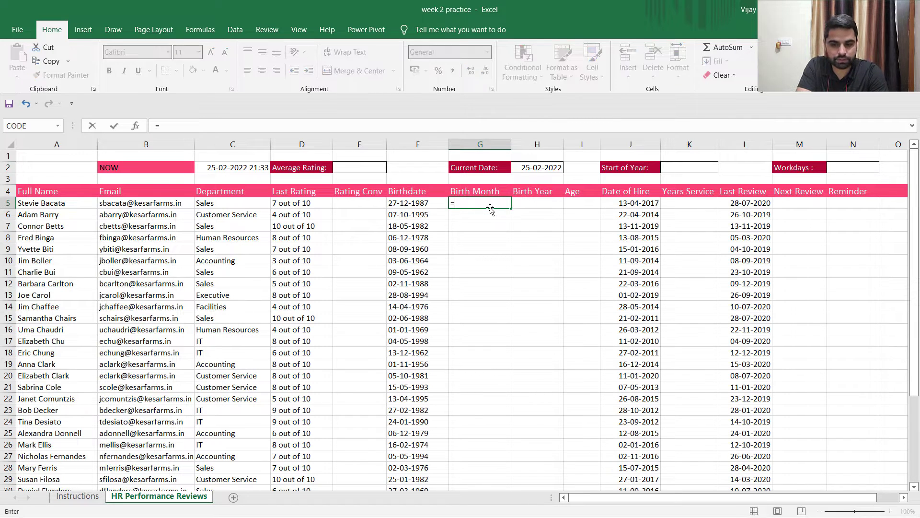
{"action": "type", "text": "MO"}
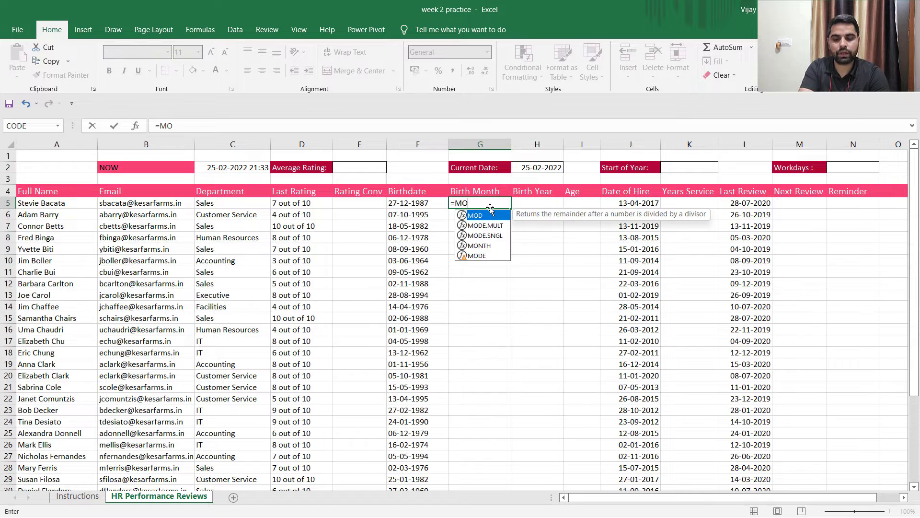
{"action": "type", "text": "NTH("}
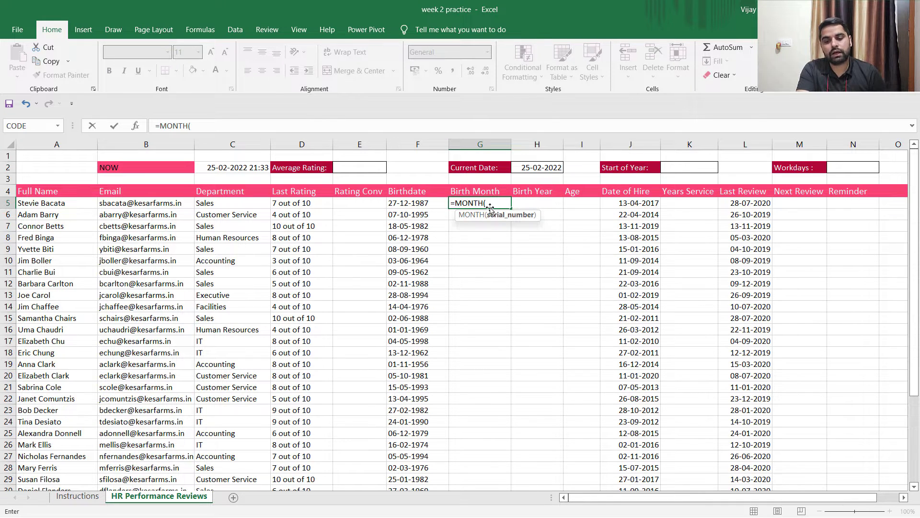
{"action": "left_click", "coordinate": [419, 202]}
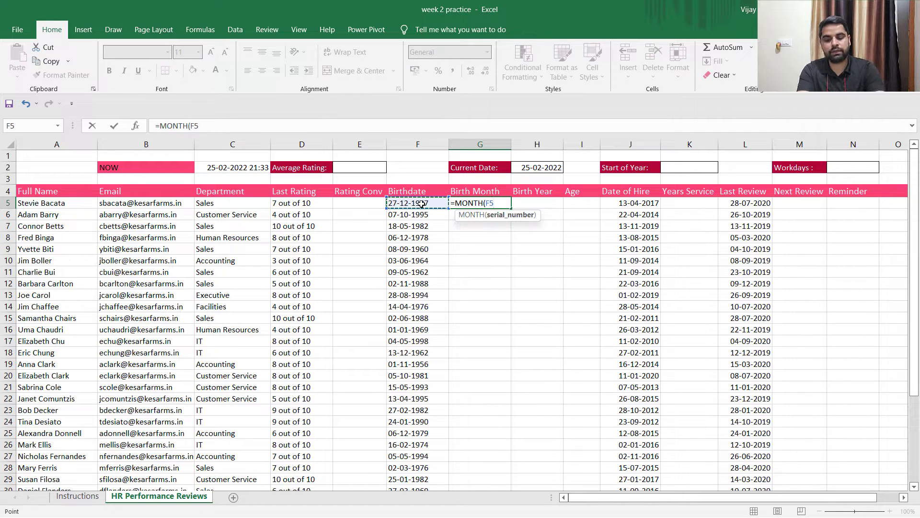
{"action": "type", "text": ")"}
{"action": "key", "text": "Return"}
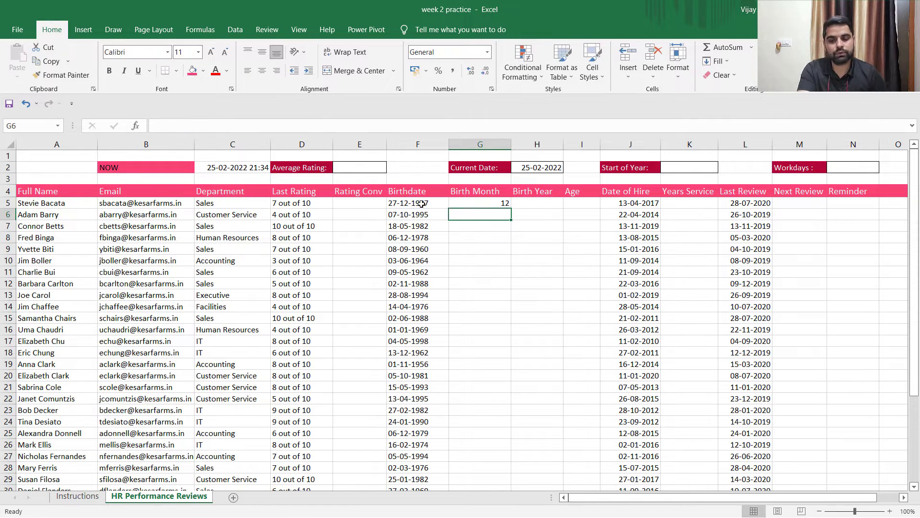
{"action": "left_click", "coordinate": [500, 206]}
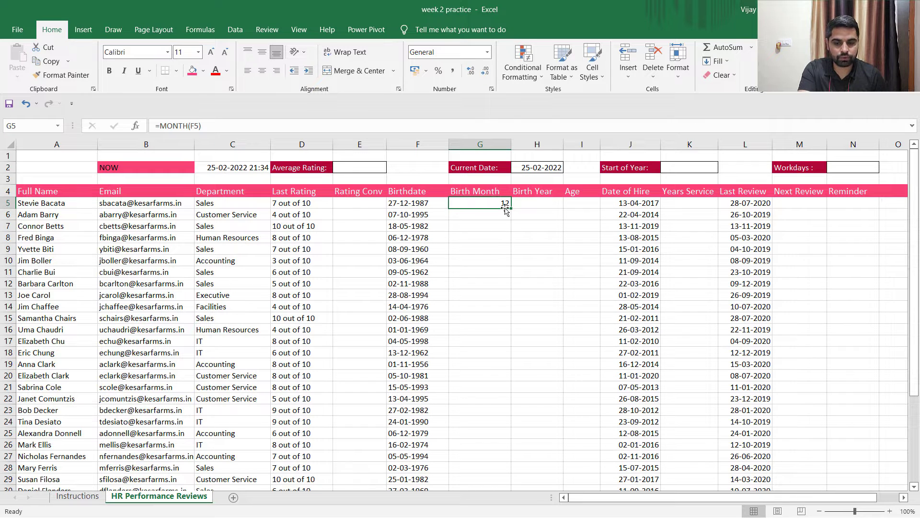
{"action": "double_click", "coordinate": [510, 207]}
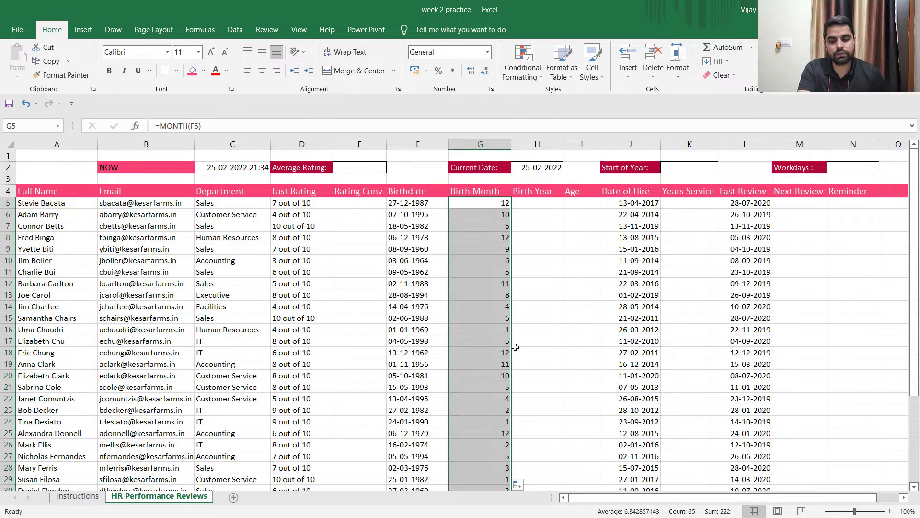
{"action": "left_click", "coordinate": [490, 314]}
- Extract the birth year in H5 with =YEAR(F5) and fill the formula down the Birth Year column
{"action": "left_click", "coordinate": [535, 202]}
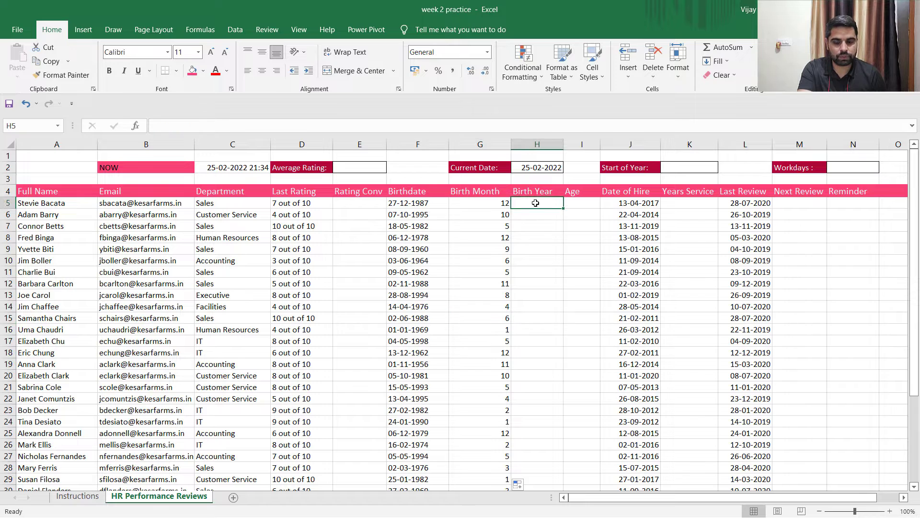
{"action": "type", "text": "="}
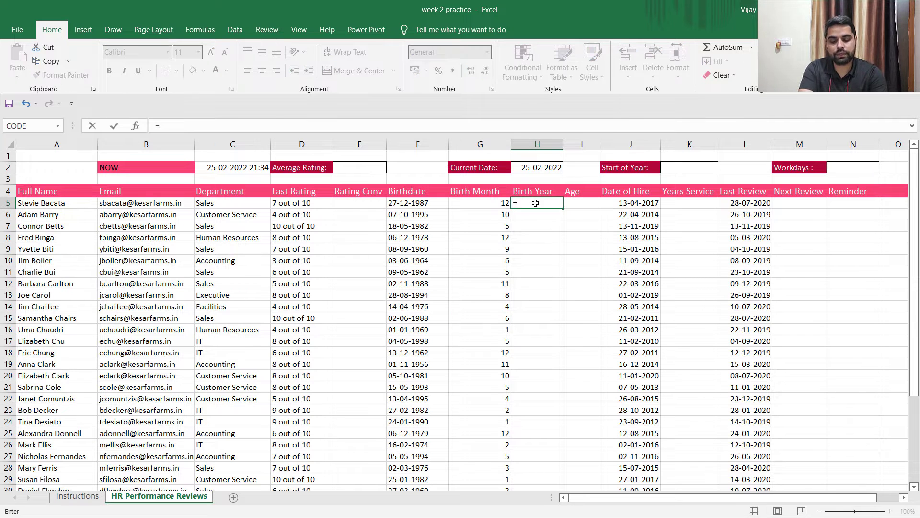
{"action": "type", "text": "year"}
{"action": "key", "text": "Tab"}
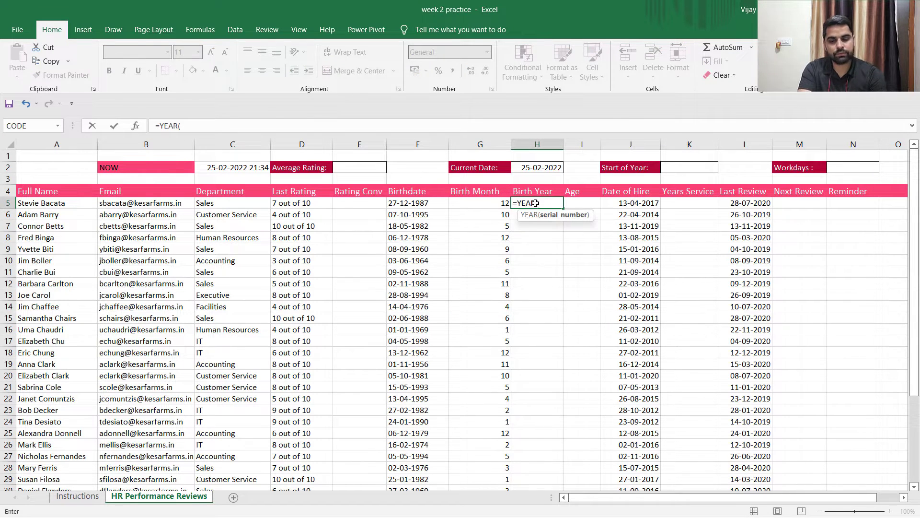
{"action": "left_click", "coordinate": [431, 206]}
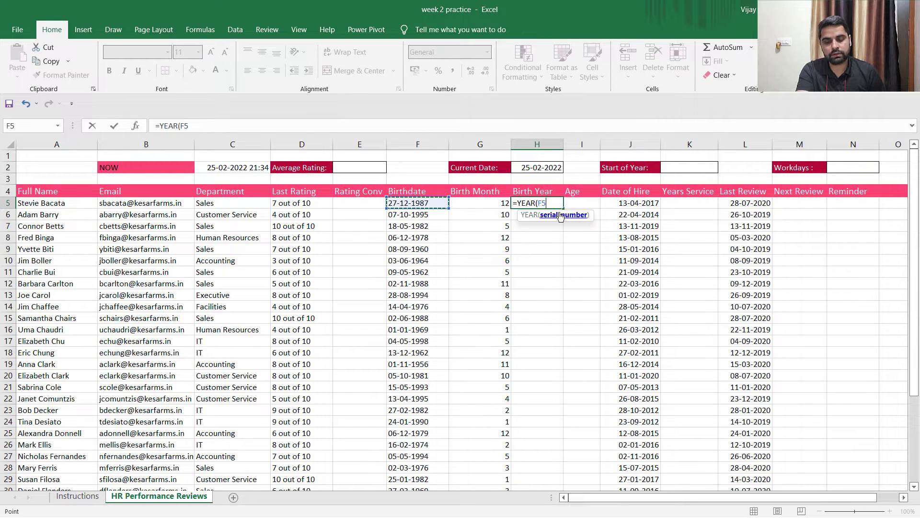
{"action": "type", "text": ")"}
{"action": "key", "text": "Return"}
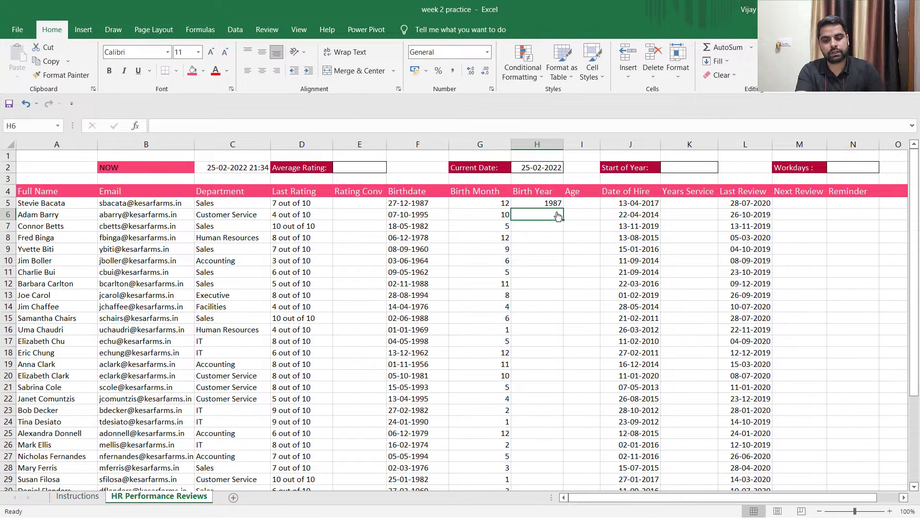
{"action": "left_click", "coordinate": [548, 203]}
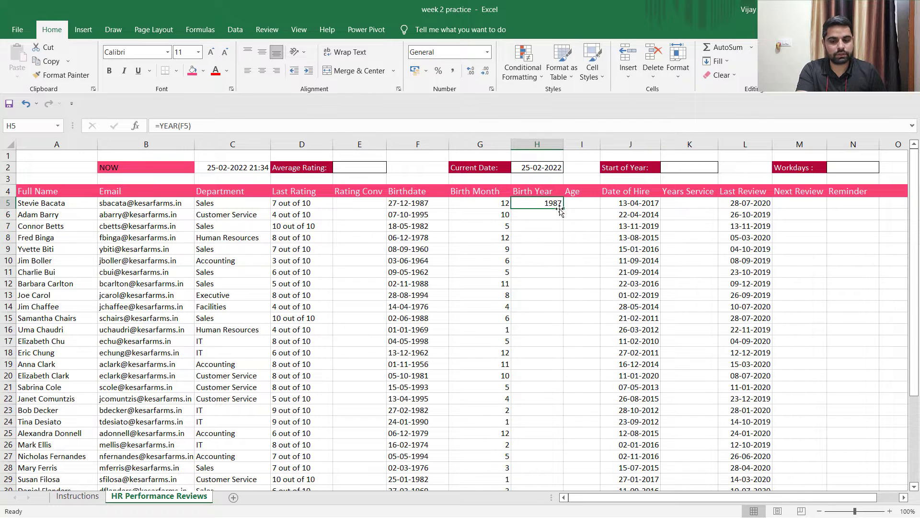
{"action": "double_click", "coordinate": [563, 209]}
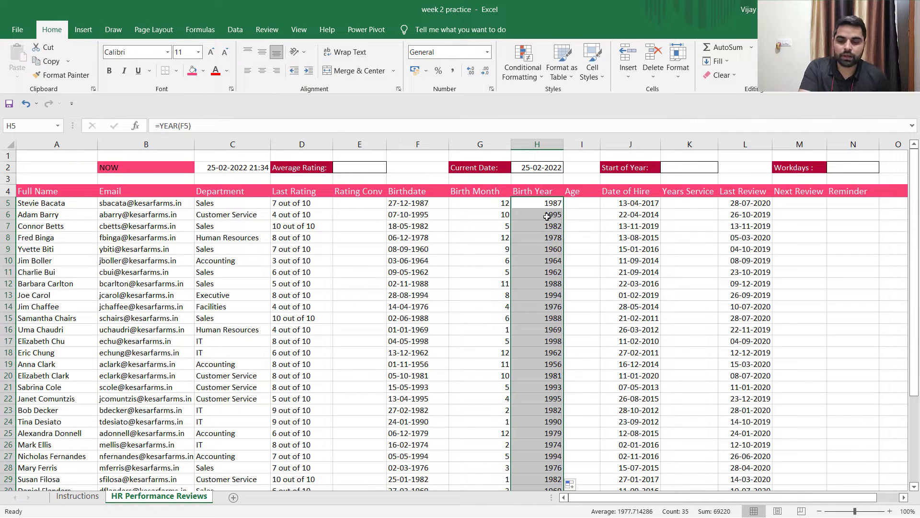
{"action": "left_click", "coordinate": [546, 216]}
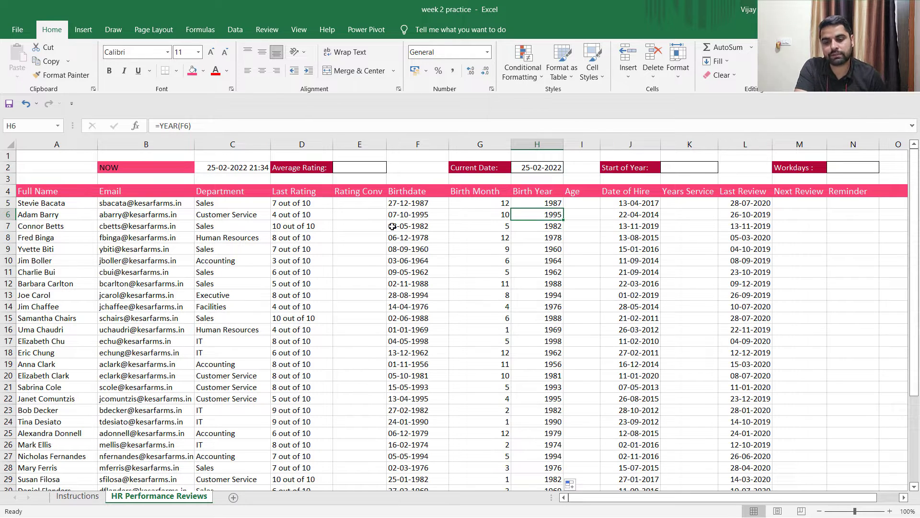
- Format the birthdates in F5:F13 as Number to reveal their serial values, and switch them back to Short Date
{"action": "left_click_drag", "start_coordinate": [410, 203], "coordinate": [420, 295]}
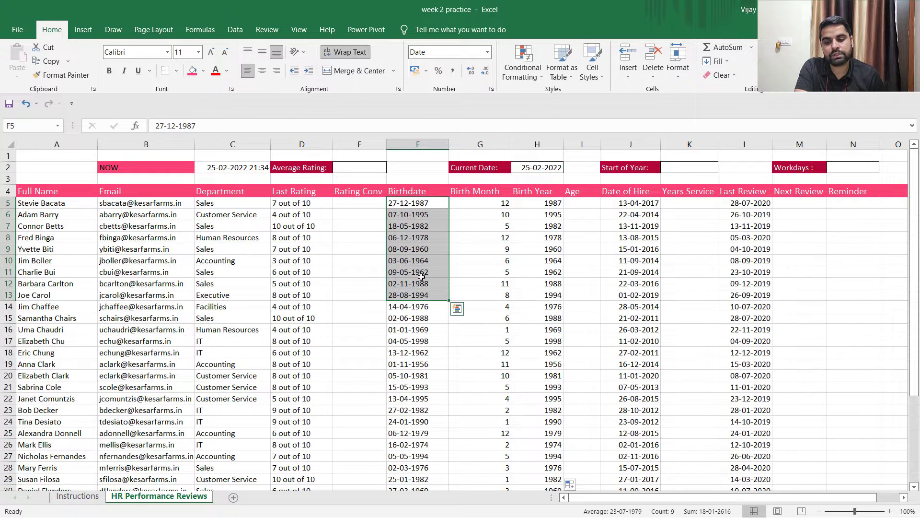
{"action": "left_click", "coordinate": [487, 52]}
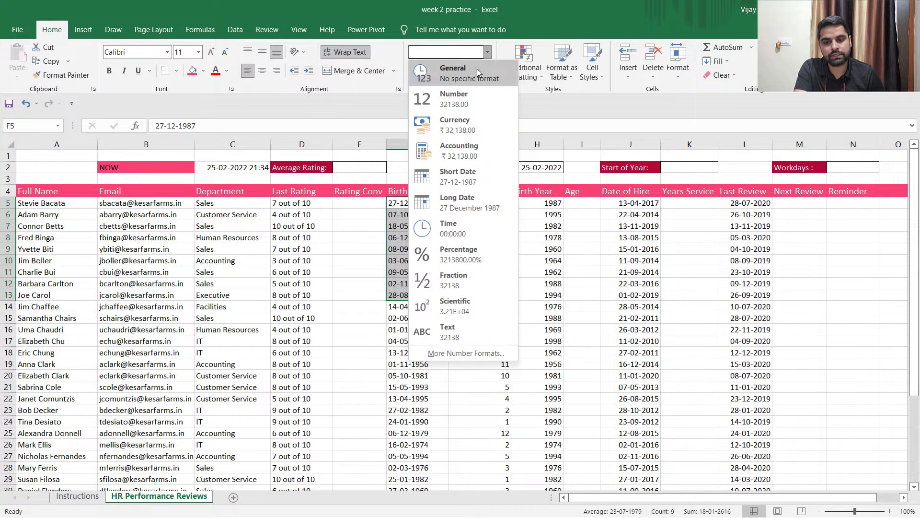
{"action": "left_click", "coordinate": [461, 99]}
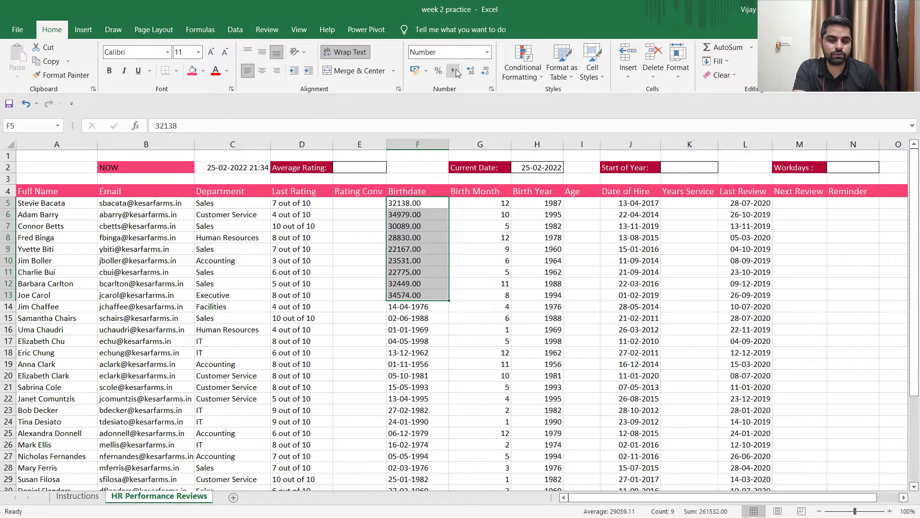
{"action": "left_click", "coordinate": [486, 53]}
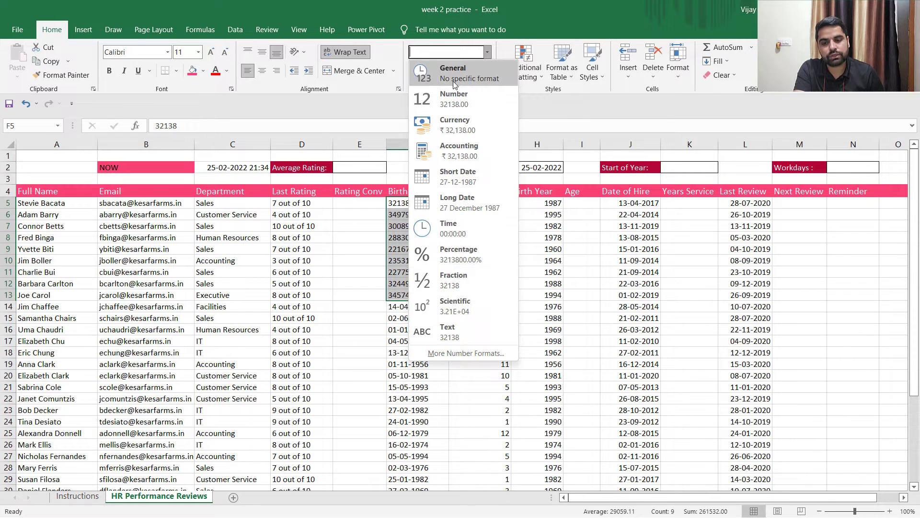
{"action": "left_click", "coordinate": [460, 178]}
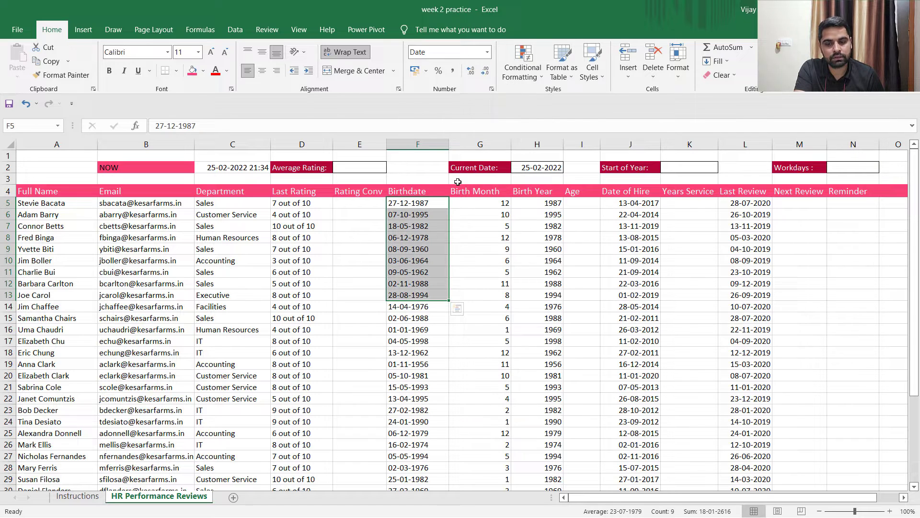
{"action": "left_click", "coordinate": [473, 249]}
{"action": "left_click", "coordinate": [478, 206]}
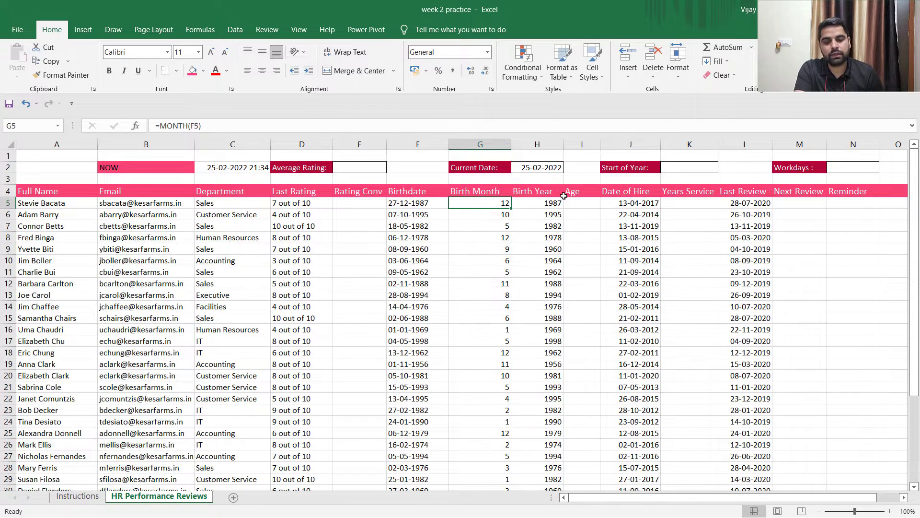
- Calculate the age in I5 with =YEARFRAC(F5,H2) and fill the formula down the Age column
{"action": "left_click", "coordinate": [588, 202]}
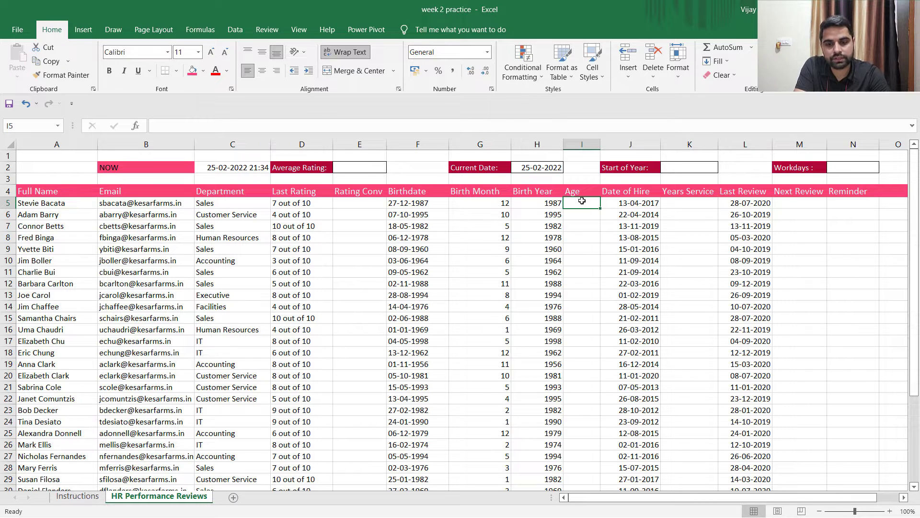
{"action": "type", "text": "="}
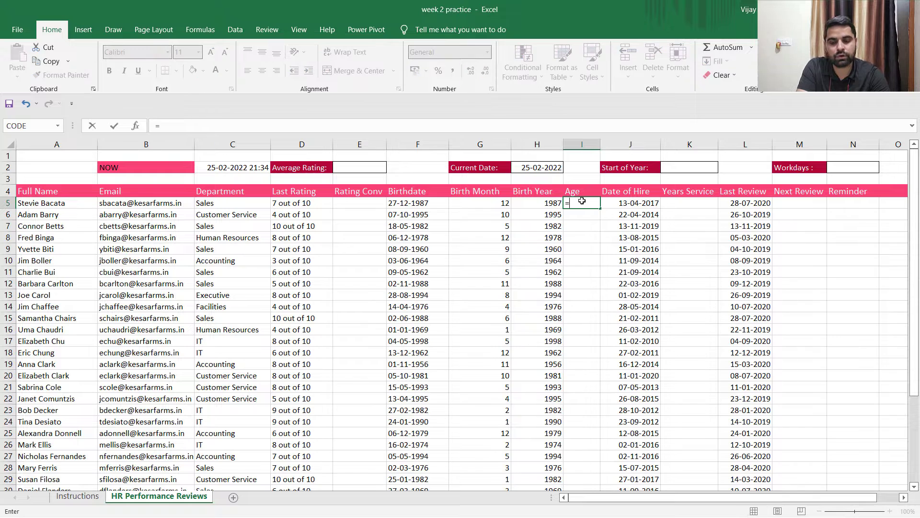
{"action": "type", "text": "YEAR"}
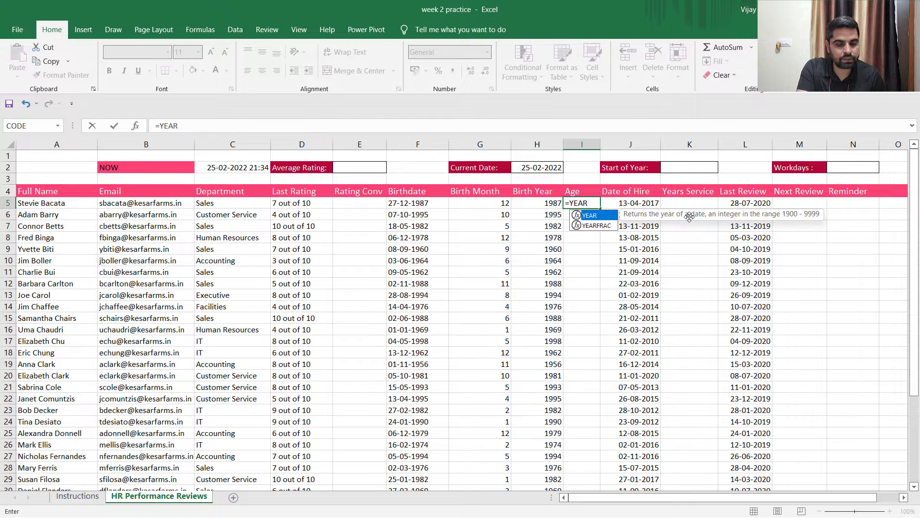
{"action": "left_click", "coordinate": [602, 227]}
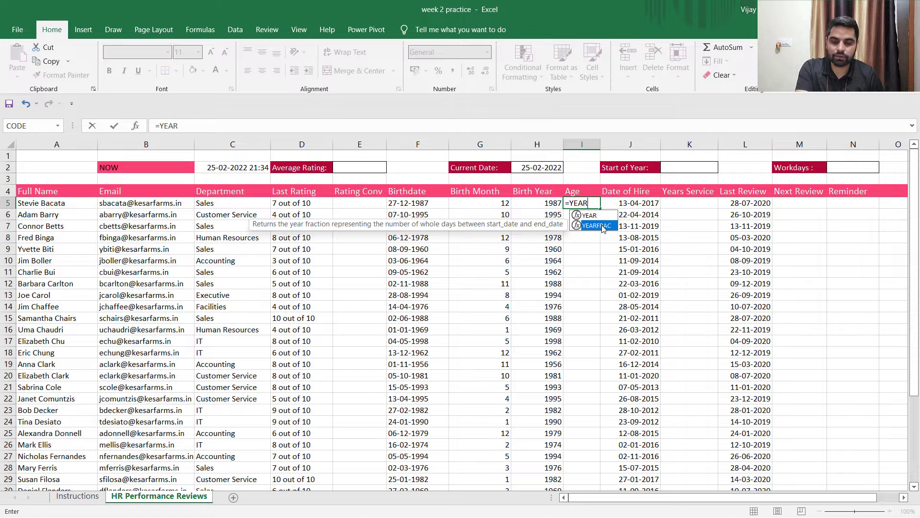
{"action": "double_click", "coordinate": [603, 227]}
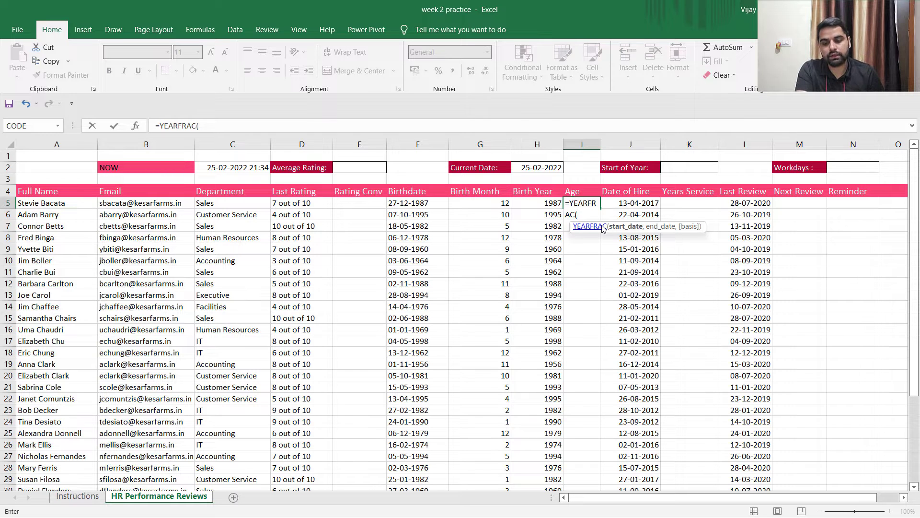
{"action": "left_click", "coordinate": [394, 205]}
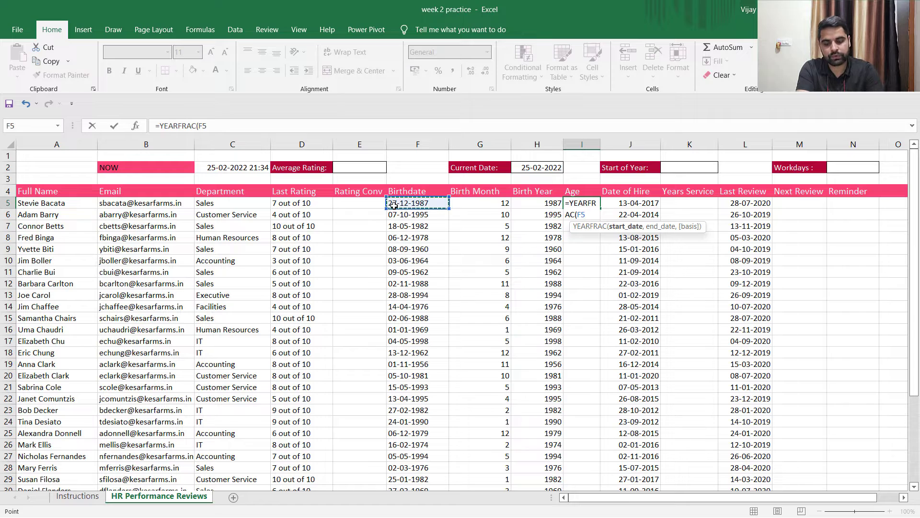
{"action": "type", "text": ","}
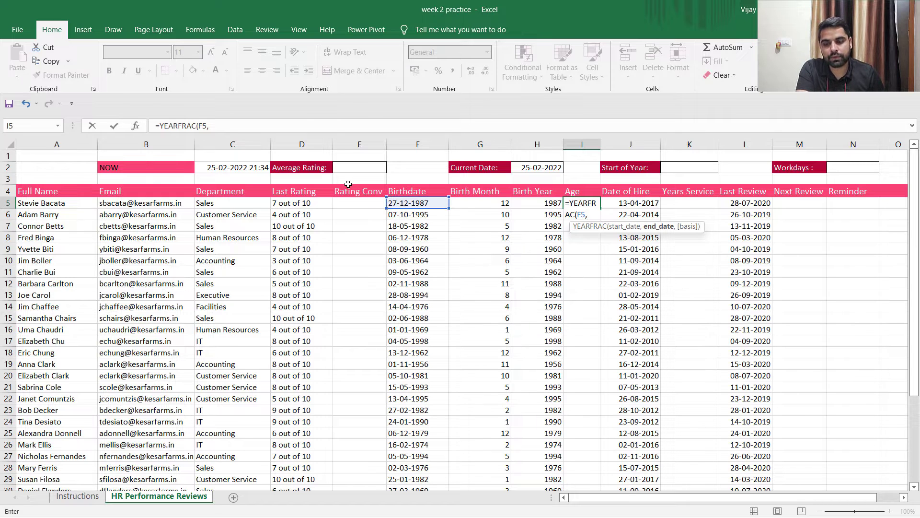
{"action": "left_click", "coordinate": [536, 167]}
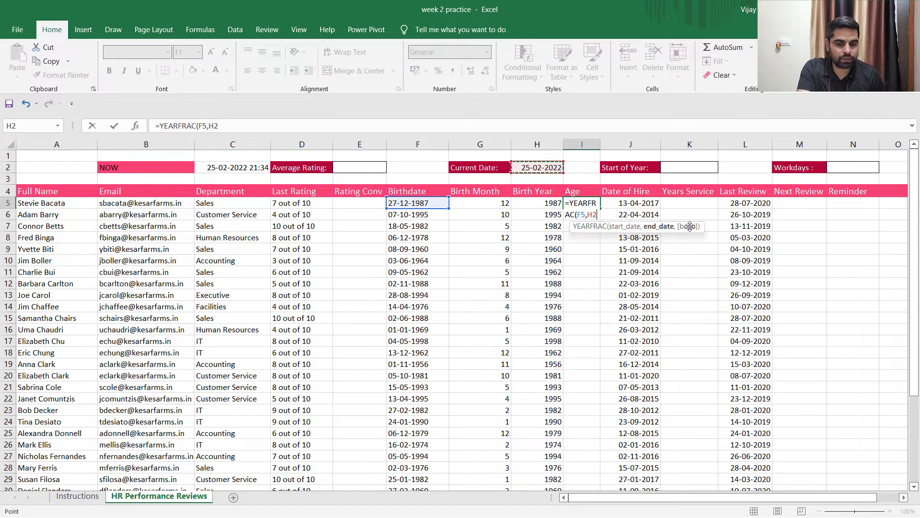
{"action": "type", "text": ")"}
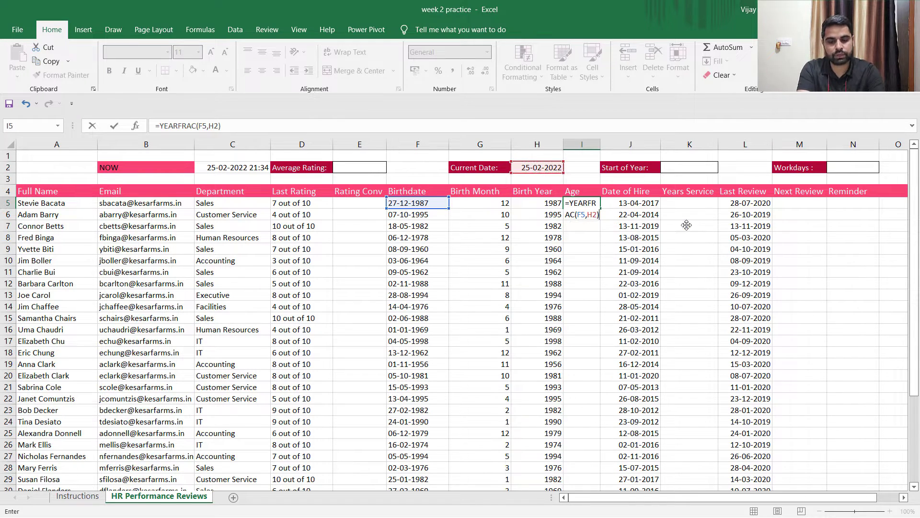
{"action": "key", "text": "Return"}
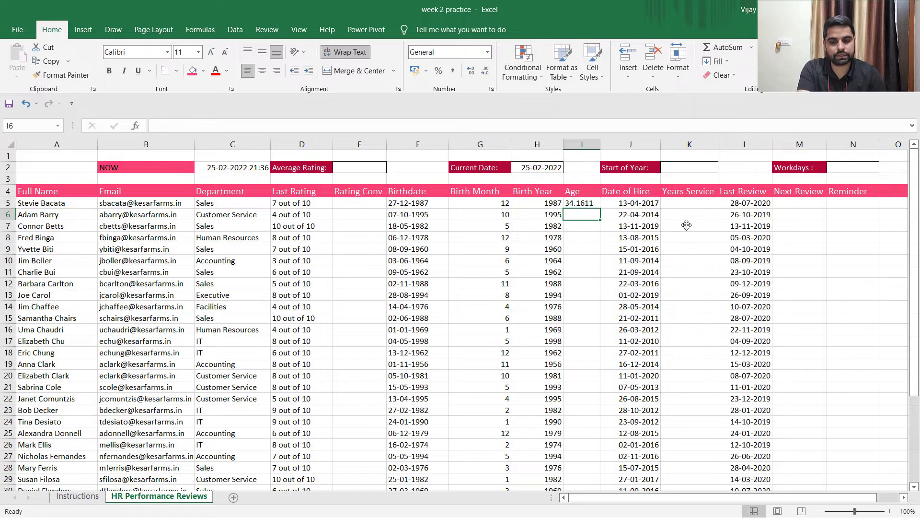
{"action": "left_click", "coordinate": [588, 204]}
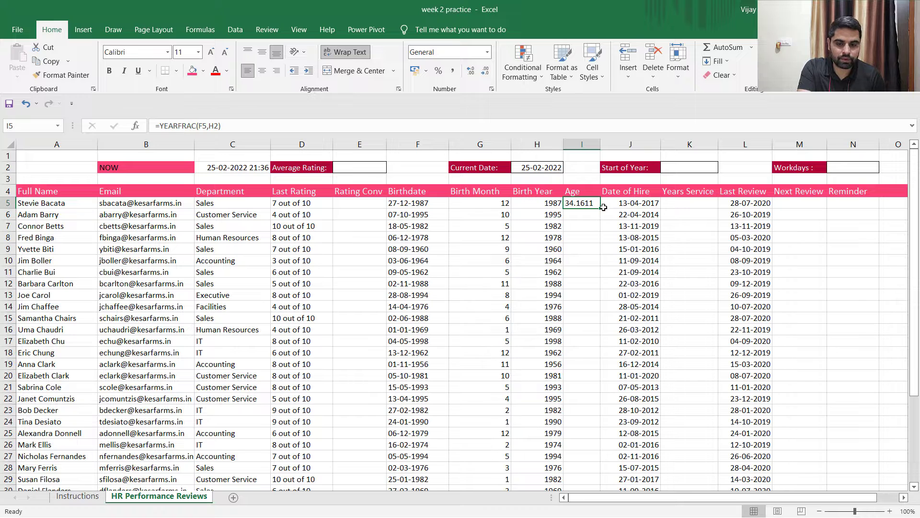
{"action": "double_click", "coordinate": [600, 209]}
- Examine the filled Age formulas in I5:I8 and the birthdate and current date cells they reference
{"action": "left_click", "coordinate": [543, 226]}
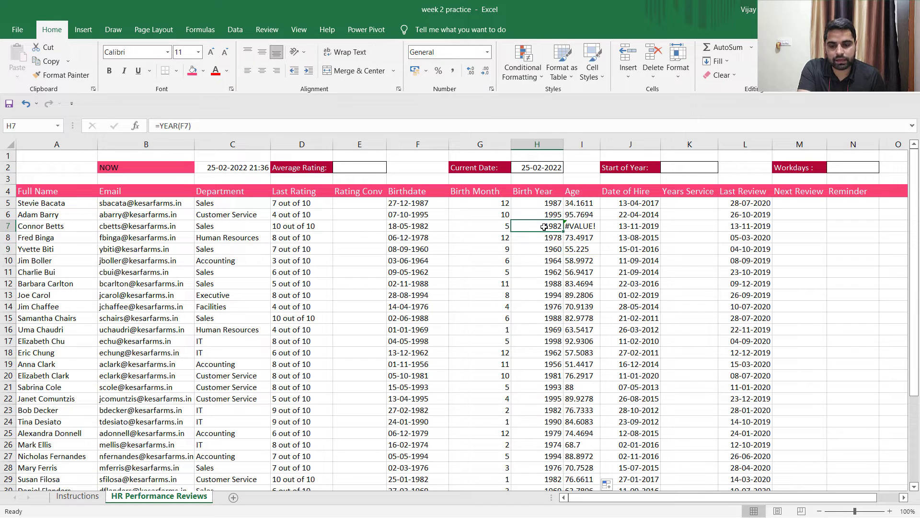
{"action": "left_click", "coordinate": [583, 226]}
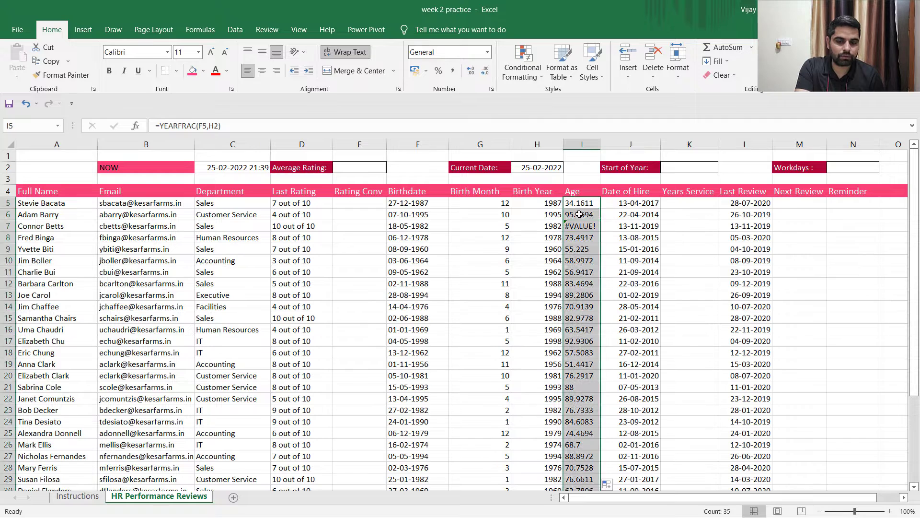
{"action": "left_click", "coordinate": [580, 215]}
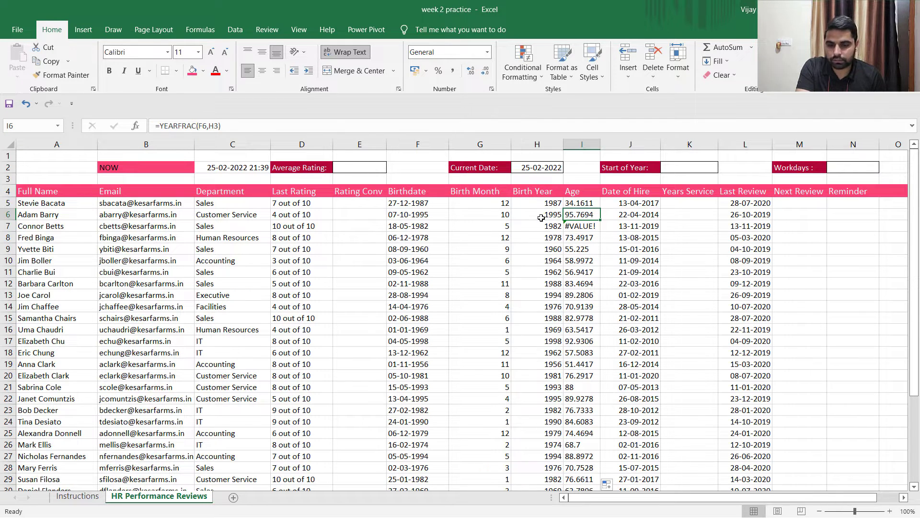
{"action": "left_click", "coordinate": [578, 204]}
{"action": "left_click", "coordinate": [578, 215]}
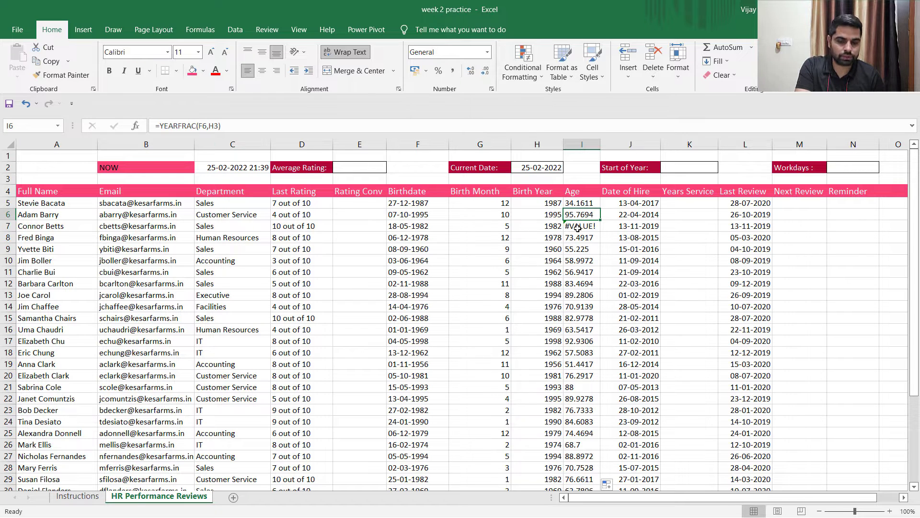
{"action": "left_click", "coordinate": [578, 228]}
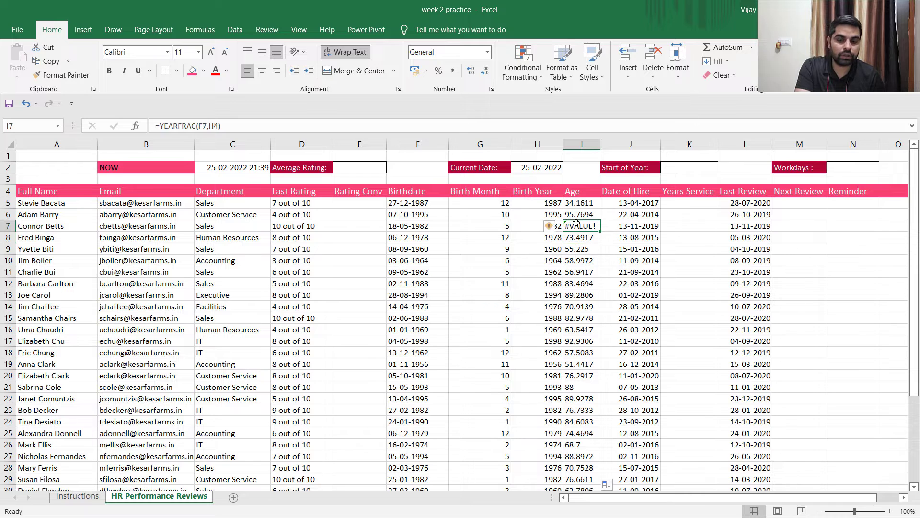
{"action": "left_click", "coordinate": [577, 216]}
{"action": "left_click", "coordinate": [578, 226]}
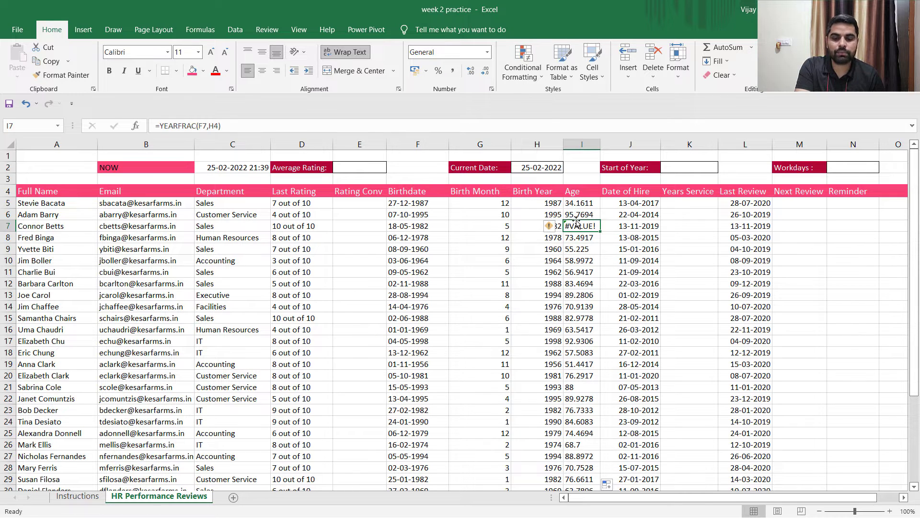
{"action": "left_click", "coordinate": [573, 217]}
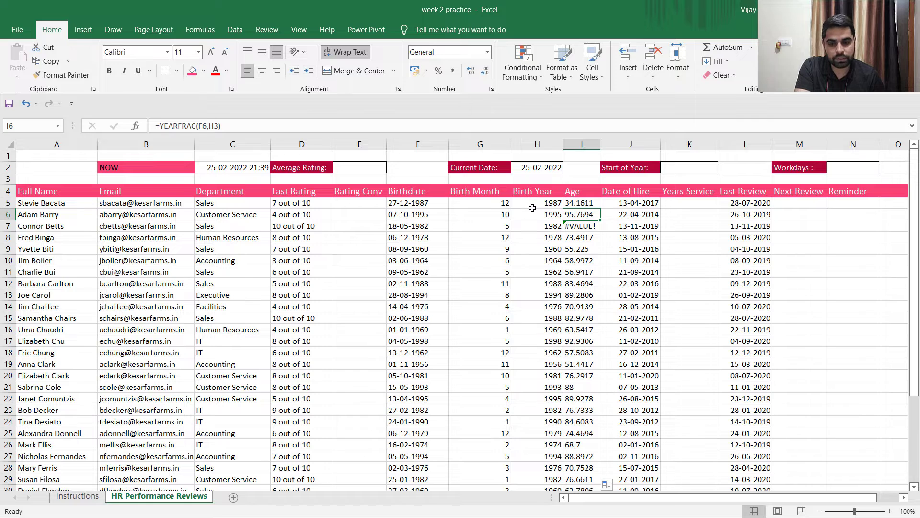
{"action": "left_click", "coordinate": [414, 211]}
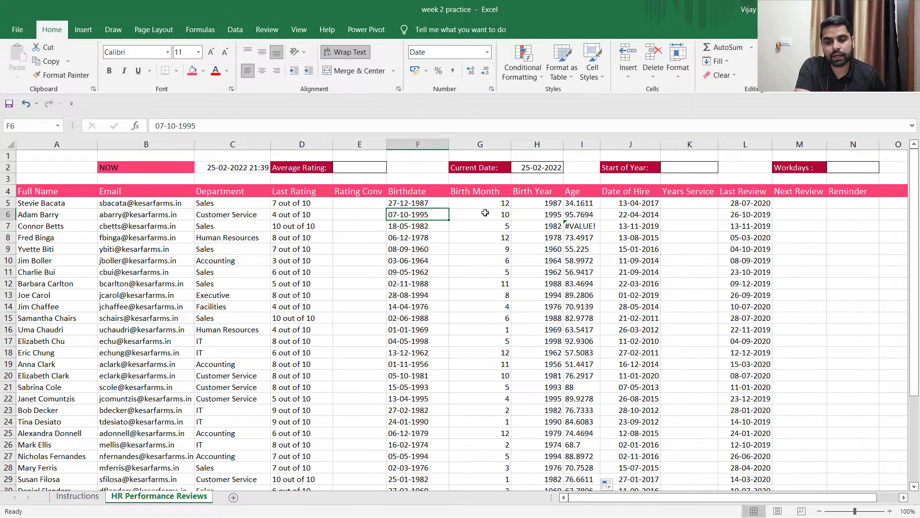
{"action": "left_click", "coordinate": [527, 168]}
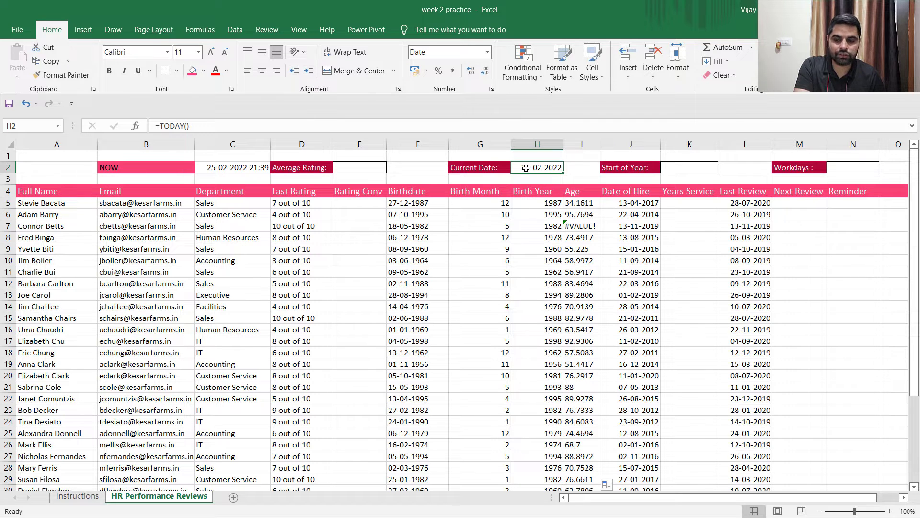
{"action": "left_click", "coordinate": [578, 205]}
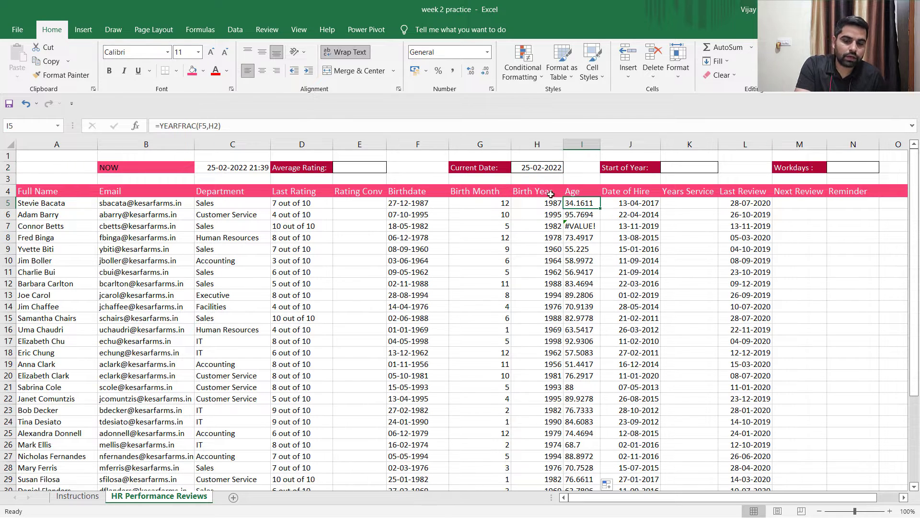
{"action": "left_click", "coordinate": [530, 166]}
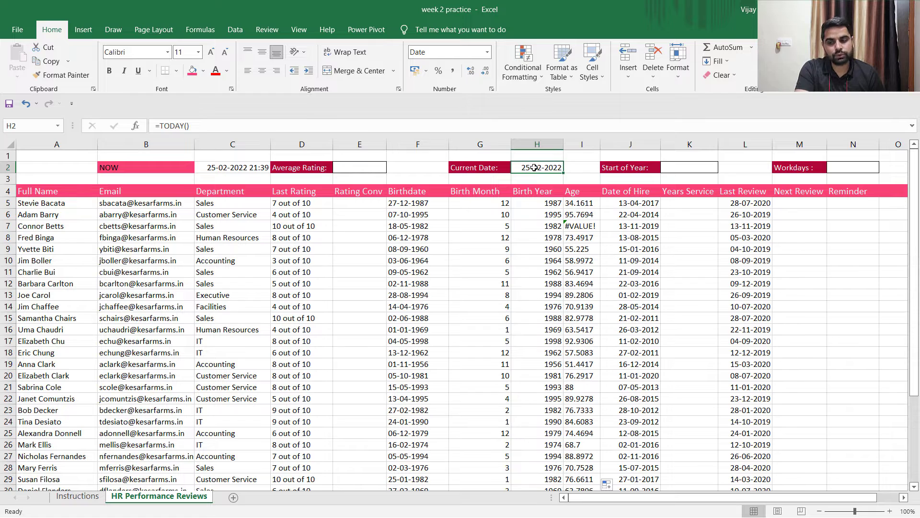
{"action": "left_click", "coordinate": [577, 205]}
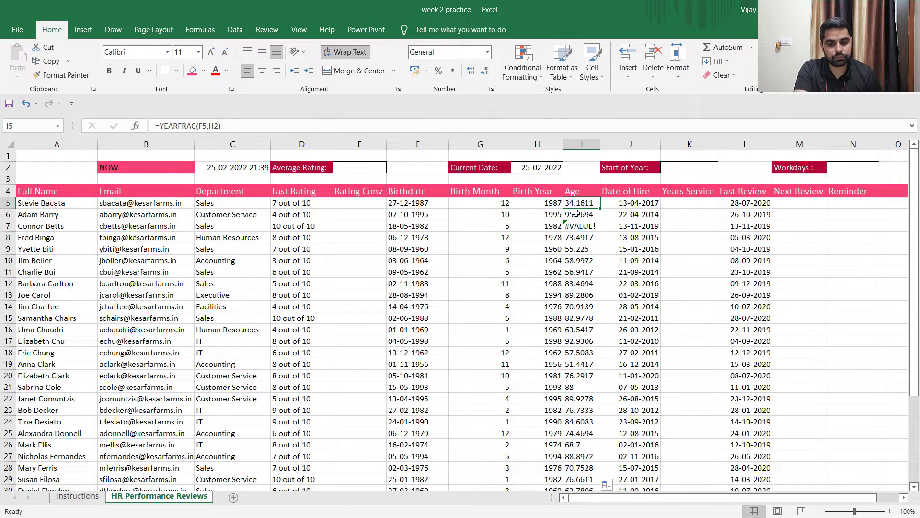
{"action": "left_click", "coordinate": [577, 214]}
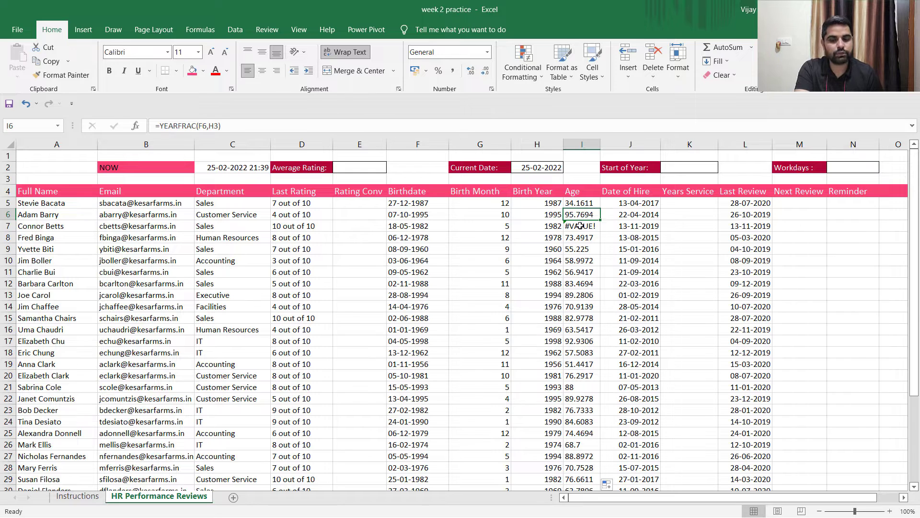
{"action": "left_click", "coordinate": [581, 228]}
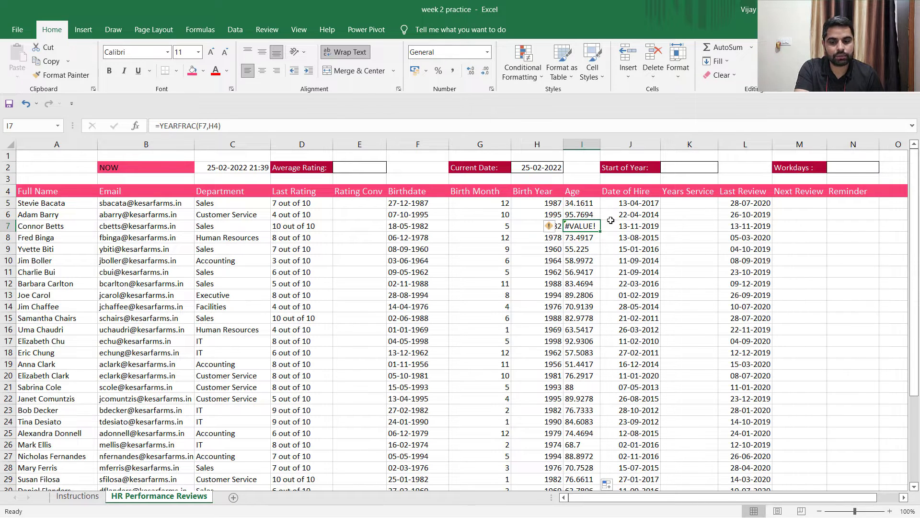
{"action": "left_click", "coordinate": [583, 237]}
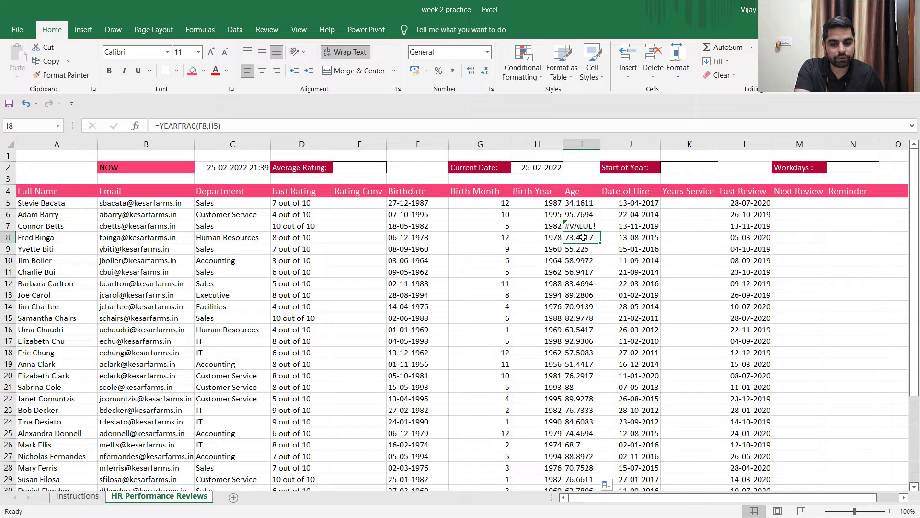
- Make the current date reference in the I5 age formula absolute, as =YEARFRAC(F5,$H$2)
{"action": "left_click", "coordinate": [580, 201]}
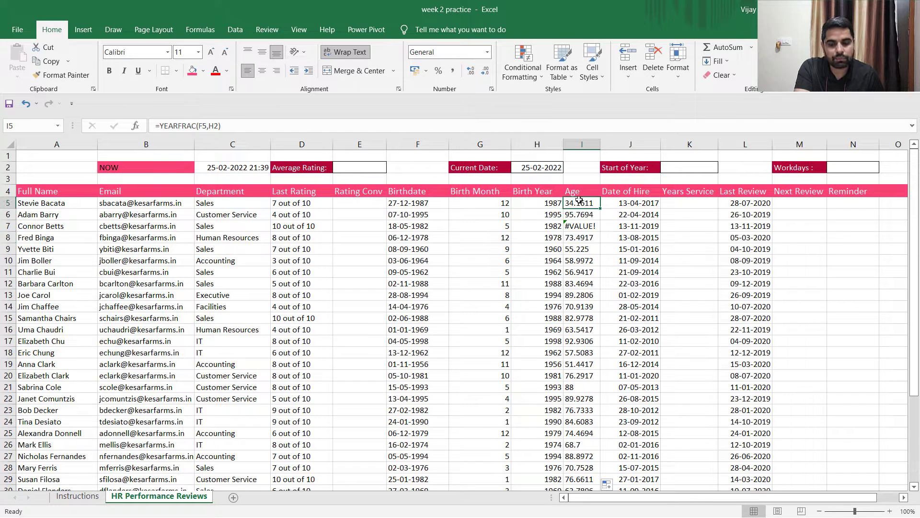
{"action": "left_click", "coordinate": [214, 126]}
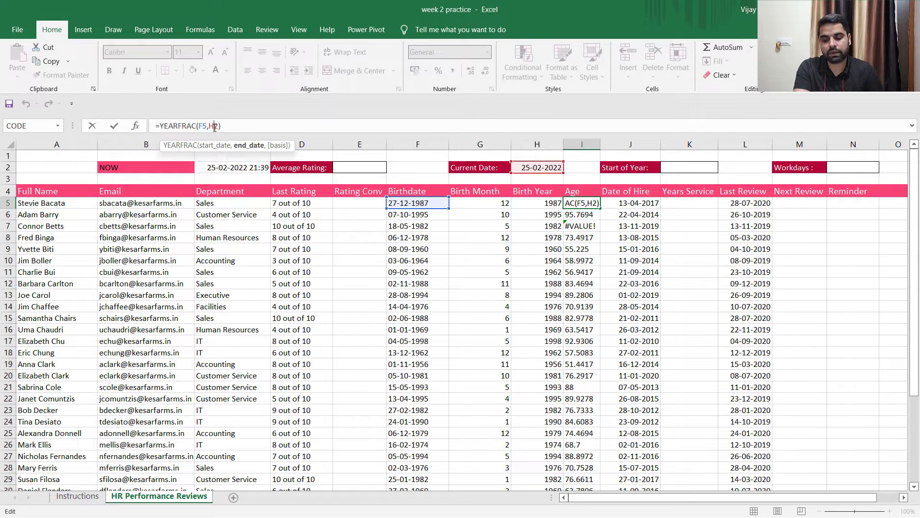
{"action": "type", "text": "$H"}
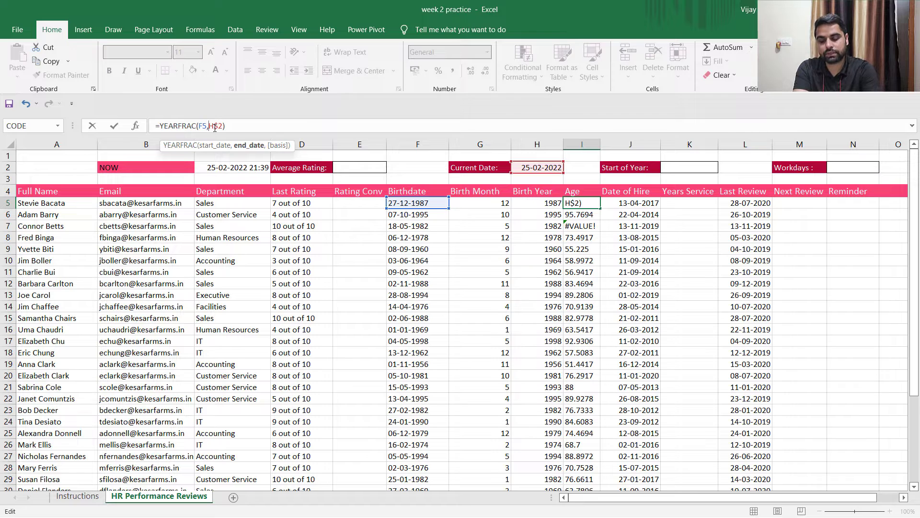
{"action": "type", "text": "$"}
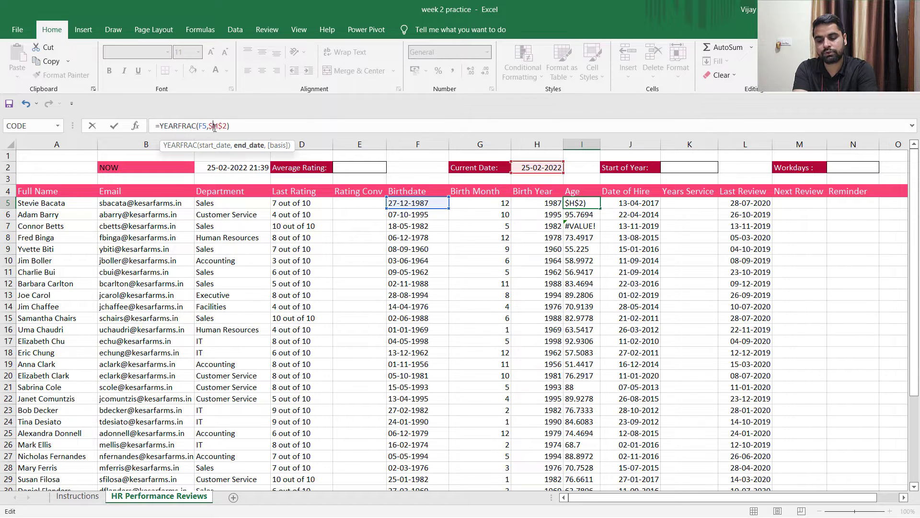
{"action": "key", "text": "Return"}
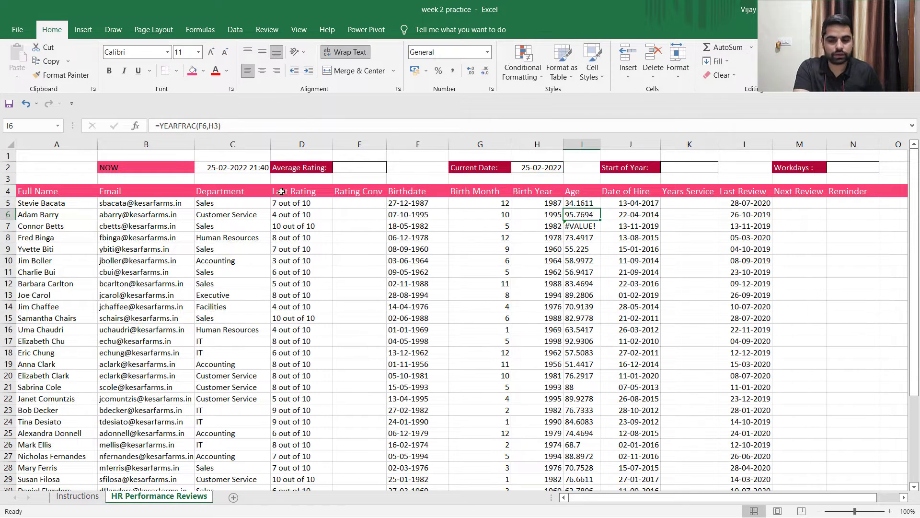
- Refill the Age column from I5 down to I39 with the formula using the absolute $H$2 reference
{"action": "left_click", "coordinate": [581, 204]}
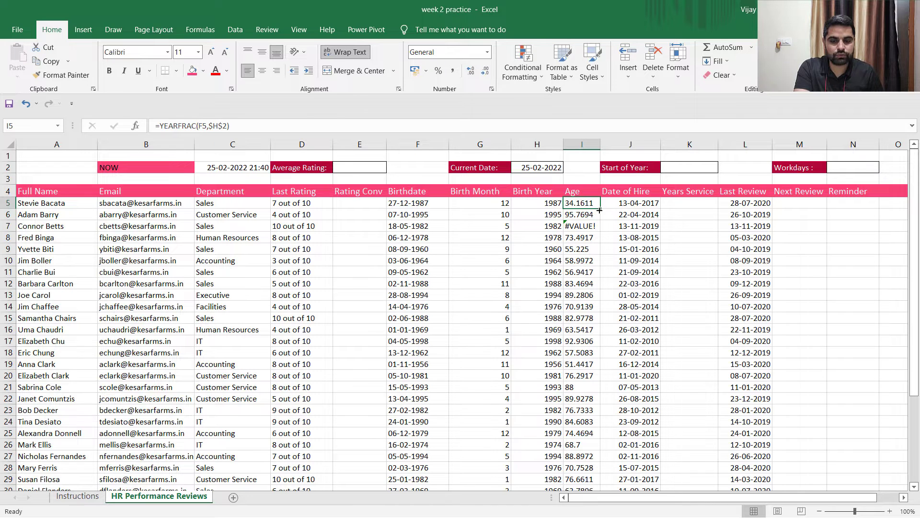
{"action": "double_click", "coordinate": [600, 208]}
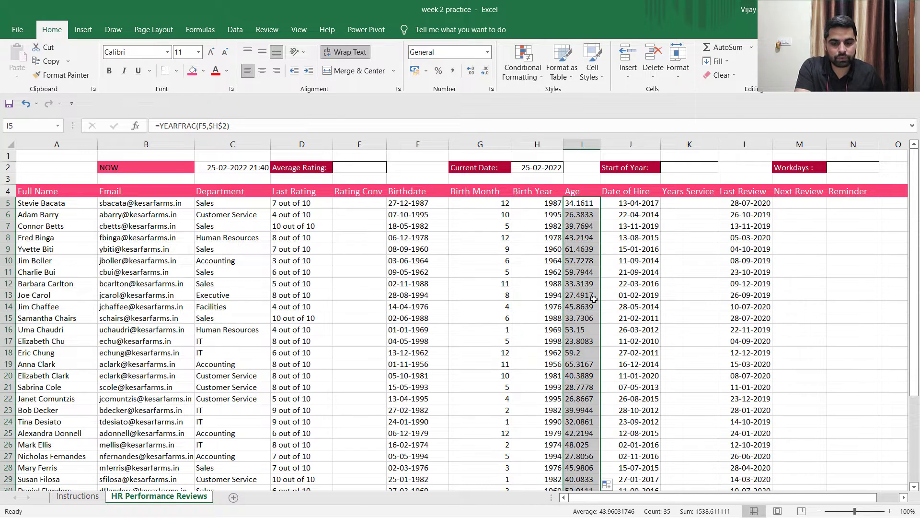
{"action": "scroll", "coordinate": [593, 299], "scroll_direction": "down", "scroll_amount": 5}
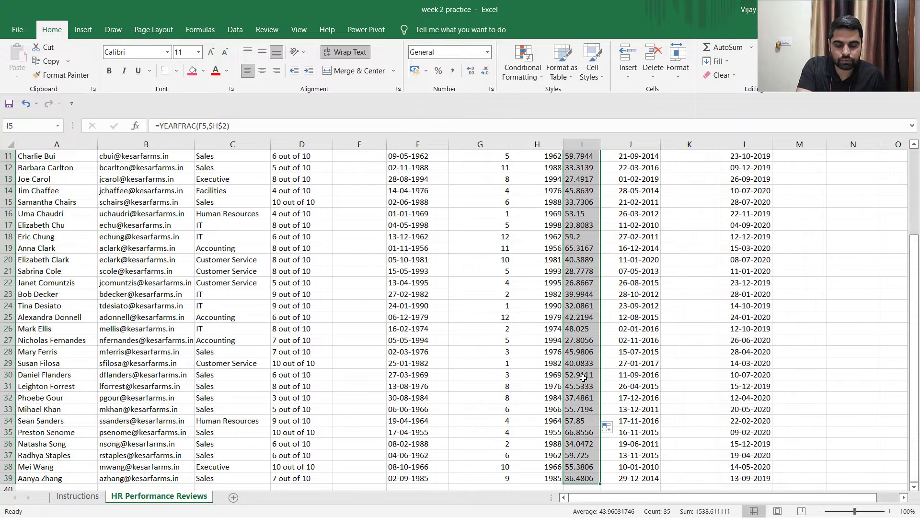
{"action": "scroll", "coordinate": [583, 377], "scroll_direction": "up", "scroll_amount": 5}
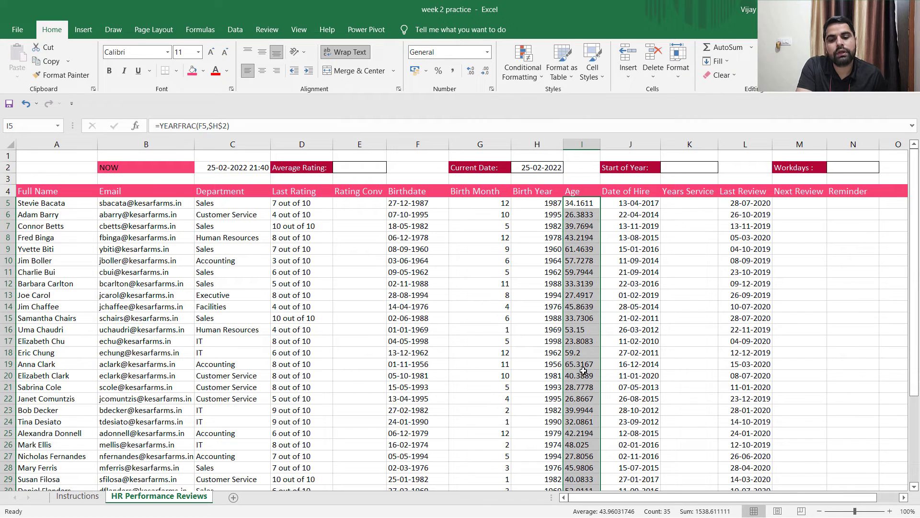
- Wrap the age formula in I5 in ROUNDDOWN with zero digits, as =ROUNDDOWN(YEARFRAC(F5,$H$2),0)
{"action": "left_click", "coordinate": [588, 238]}
{"action": "left_click", "coordinate": [590, 261]}
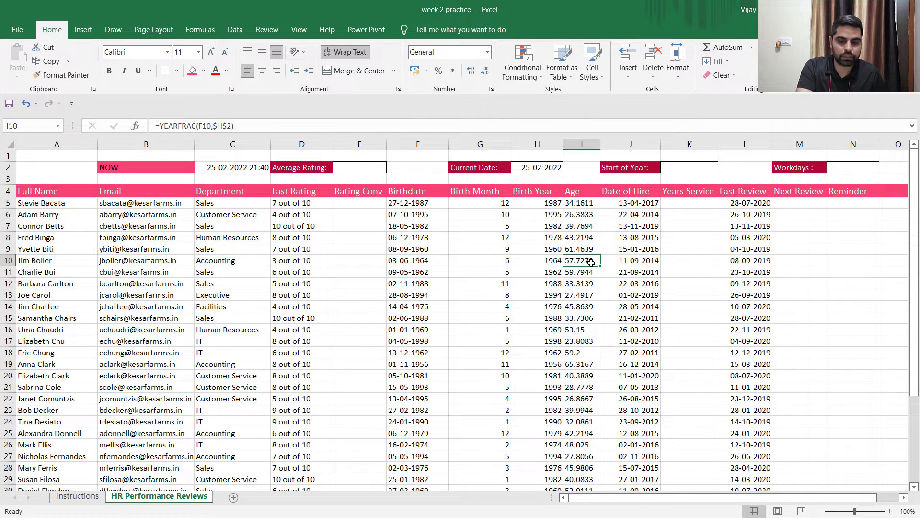
{"action": "left_click", "coordinate": [582, 204]}
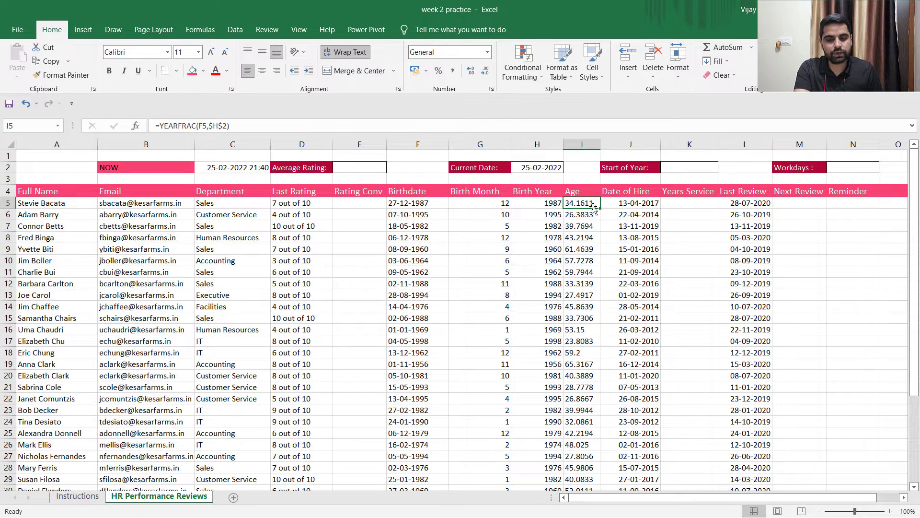
{"action": "left_click", "coordinate": [161, 125]}
{"action": "type", "text": "ROUND"}
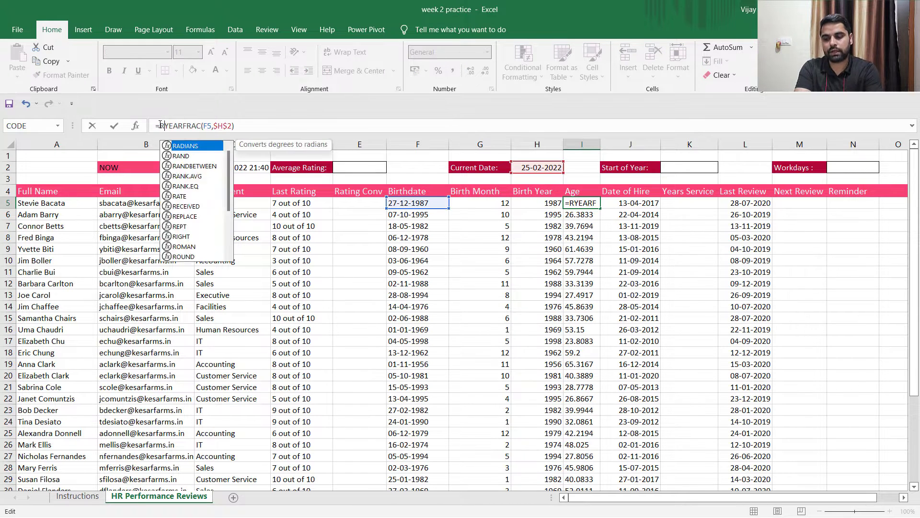
{"action": "type", "text": "DOWN"}
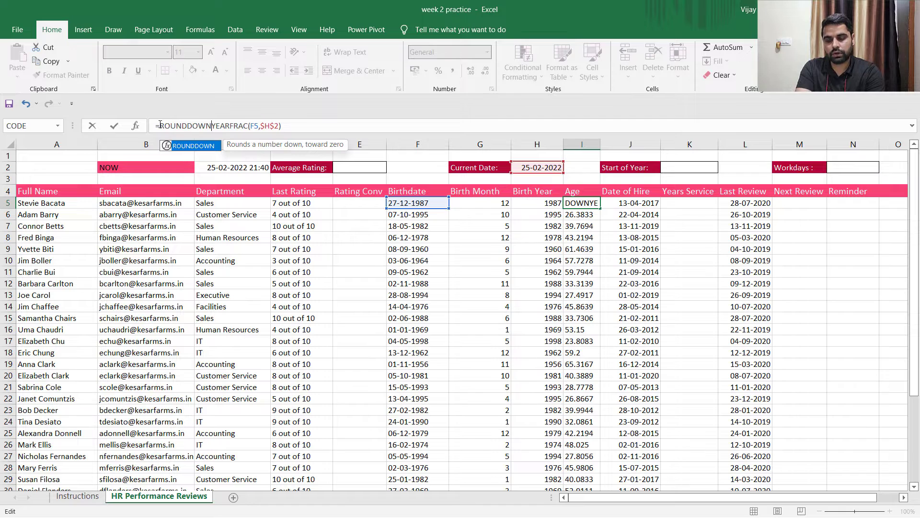
{"action": "type", "text": "("}
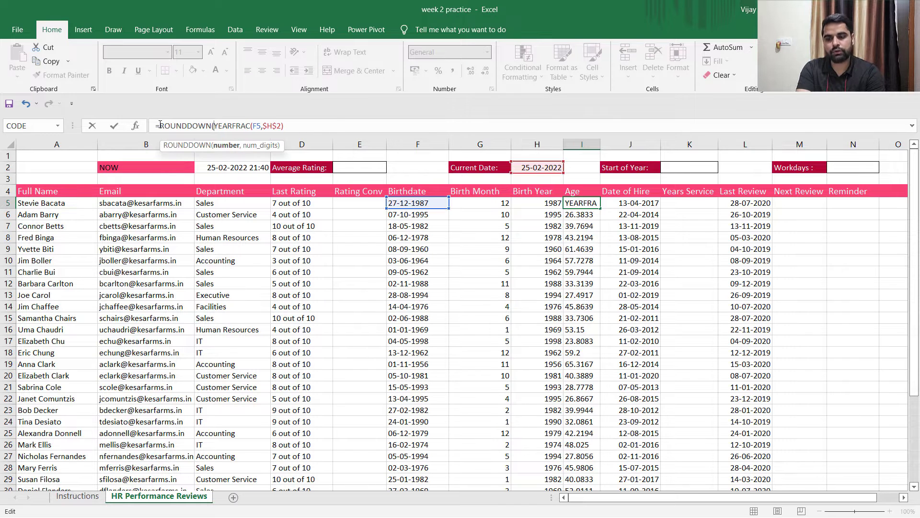
{"action": "left_click", "coordinate": [296, 128]}
{"action": "type", "text": ","}
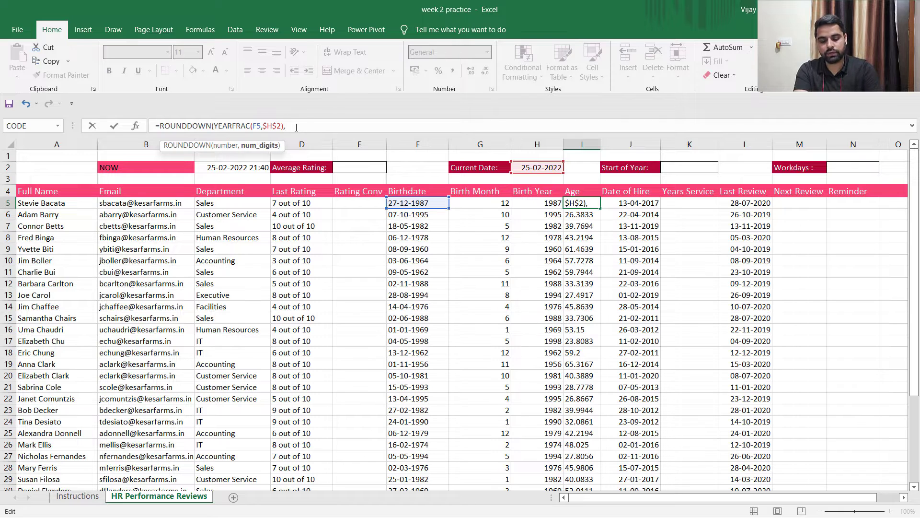
{"action": "type", "text": "0)"}
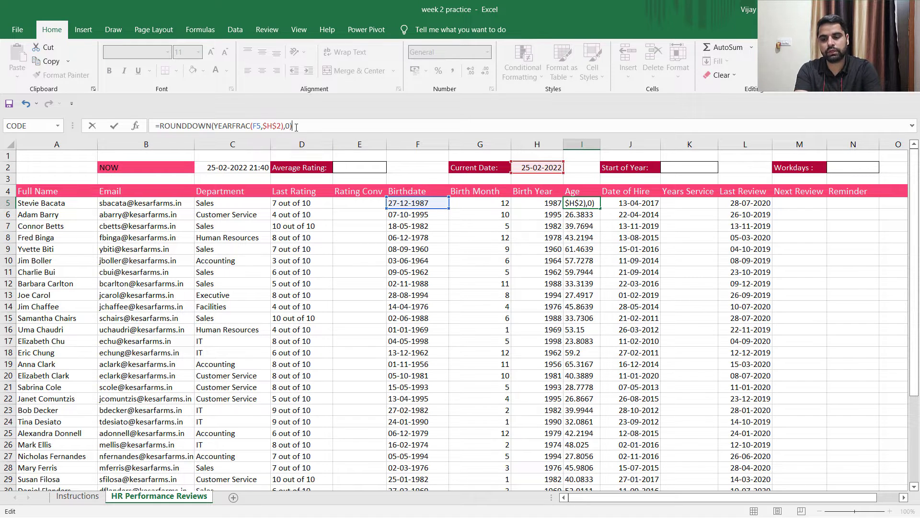
{"action": "key", "text": "Return"}
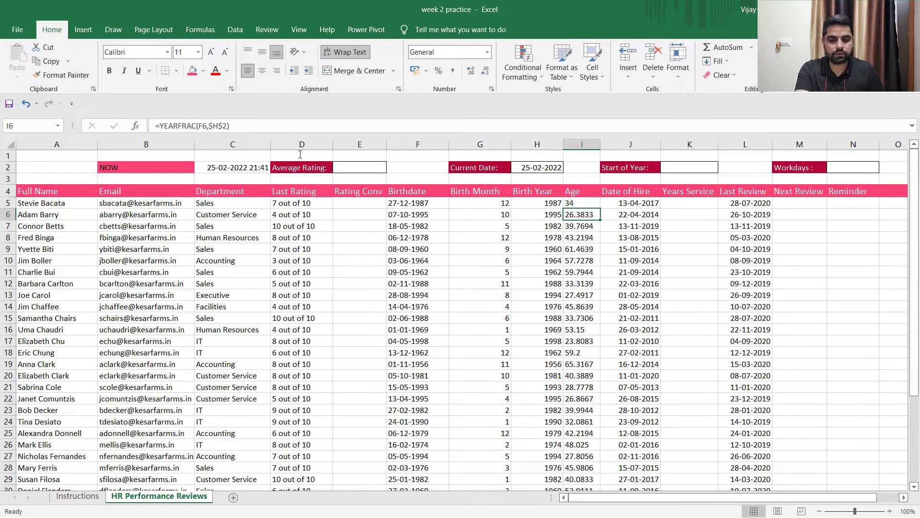
- Fill the ROUNDDOWN age formula from I5 down to I39 and check the filled cells
{"action": "left_click", "coordinate": [573, 204]}
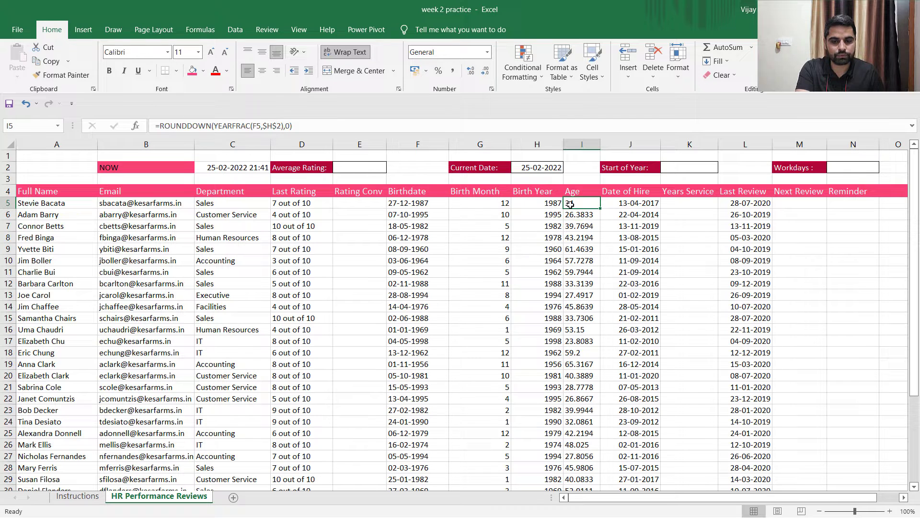
{"action": "double_click", "coordinate": [600, 207]}
{"action": "scroll", "coordinate": [598, 264], "scroll_direction": "down", "scroll_amount": 2}
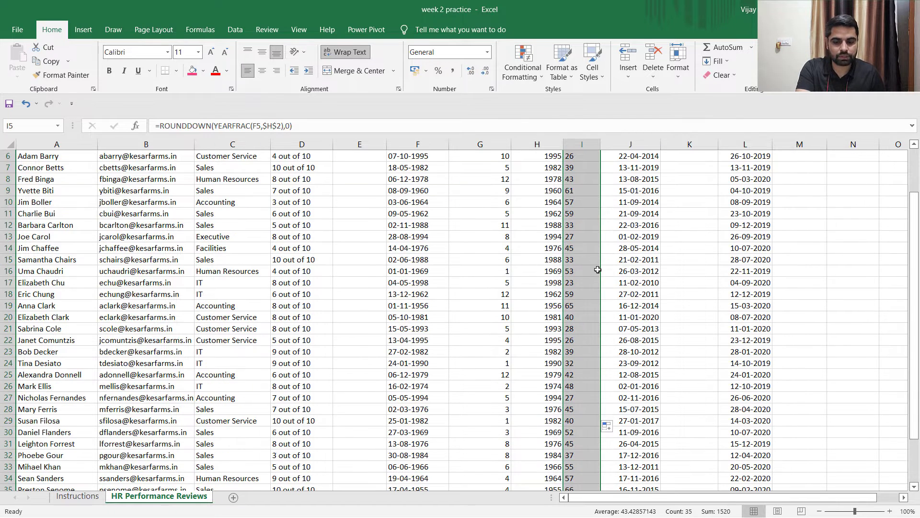
{"action": "left_click", "coordinate": [593, 329]}
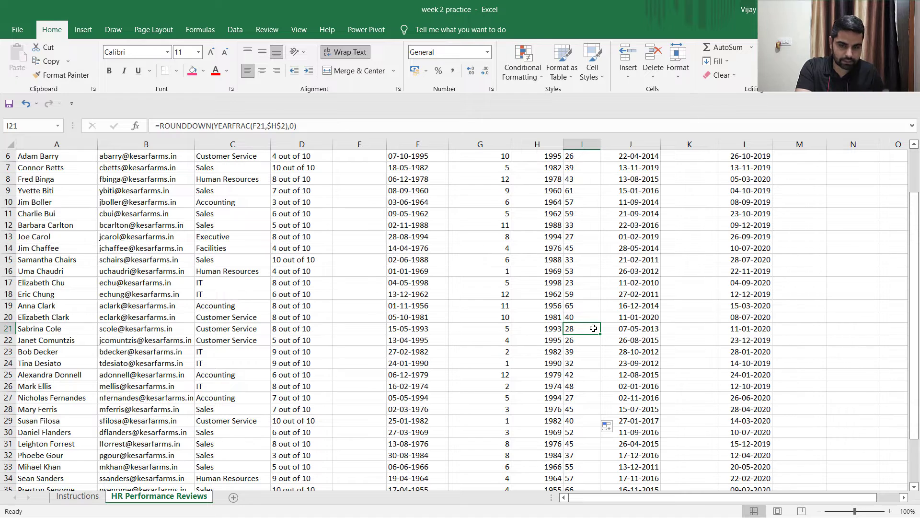
{"action": "scroll", "coordinate": [599, 329], "scroll_direction": "up", "scroll_amount": 2}
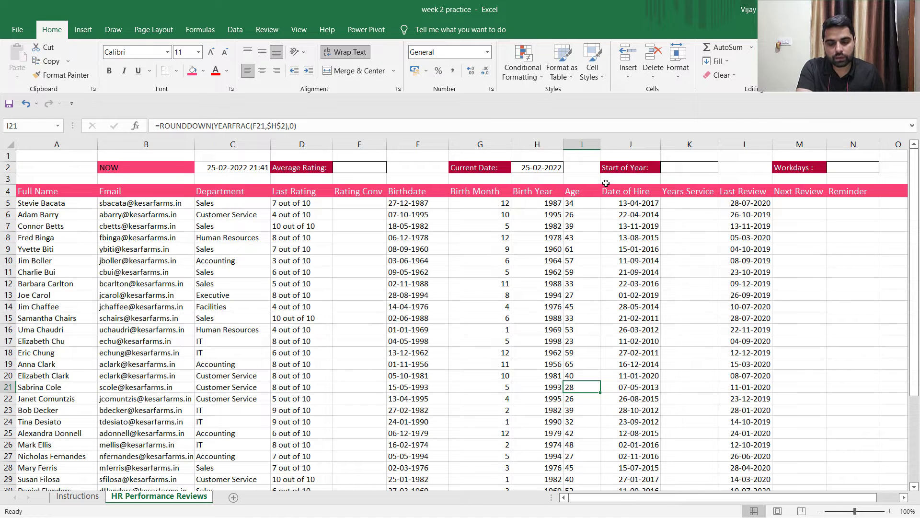
{"action": "left_click", "coordinate": [589, 206]}
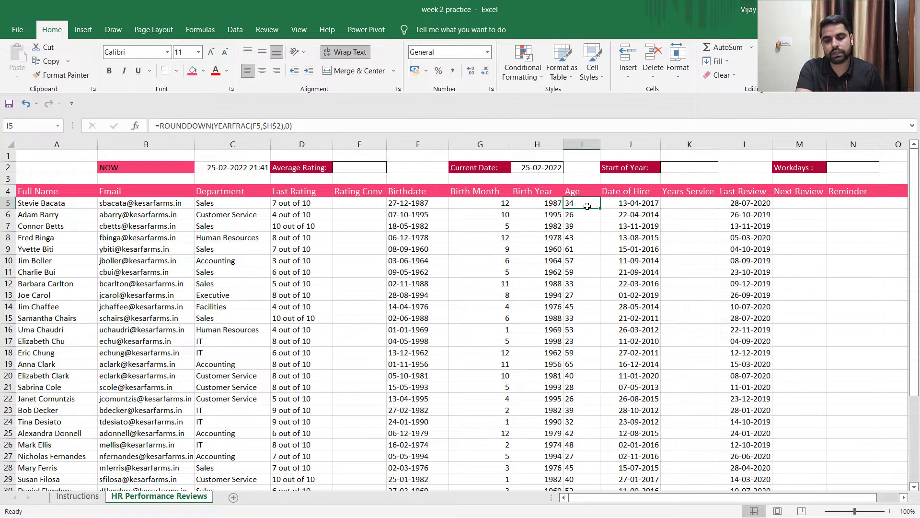
{"action": "left_click", "coordinate": [553, 205]}
{"action": "left_click", "coordinate": [578, 202]}
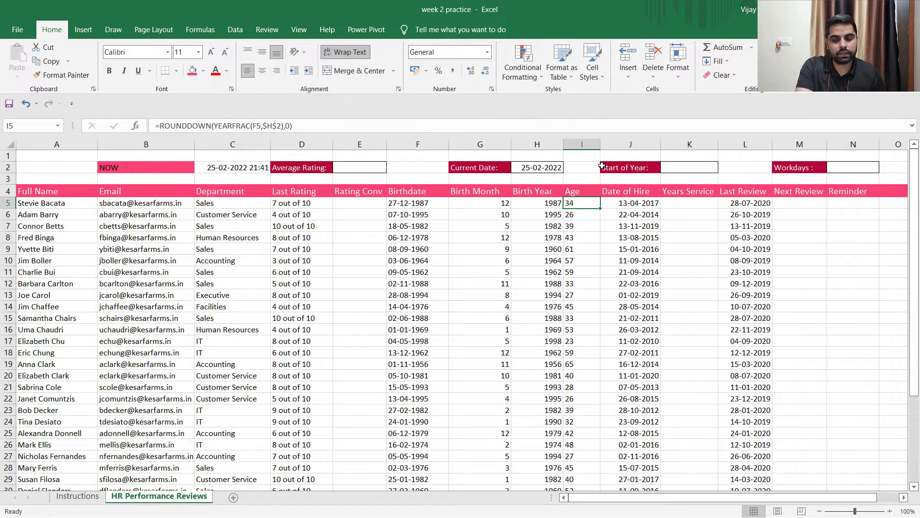
- Calculate the Start of Year date in K2 with =DATE(YEAR(H2),01,01)
{"action": "left_click", "coordinate": [680, 172]}
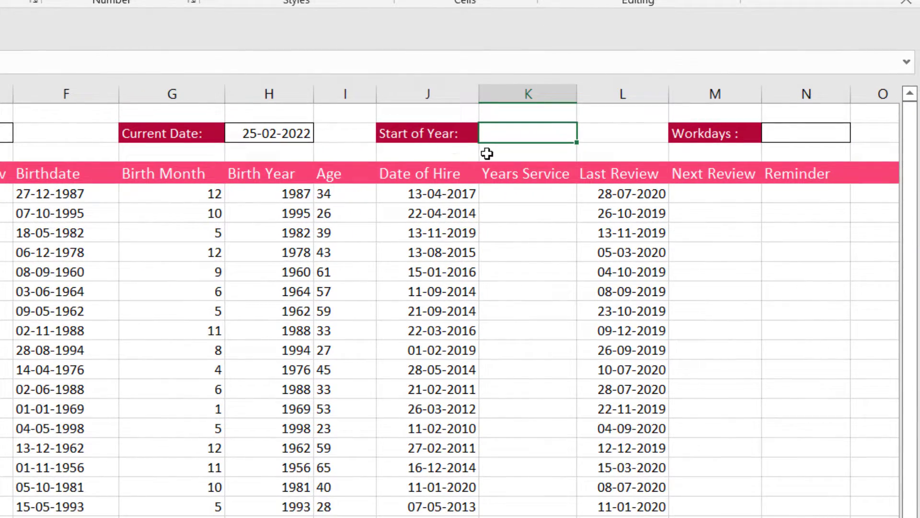
{"action": "left_click", "coordinate": [790, 132]}
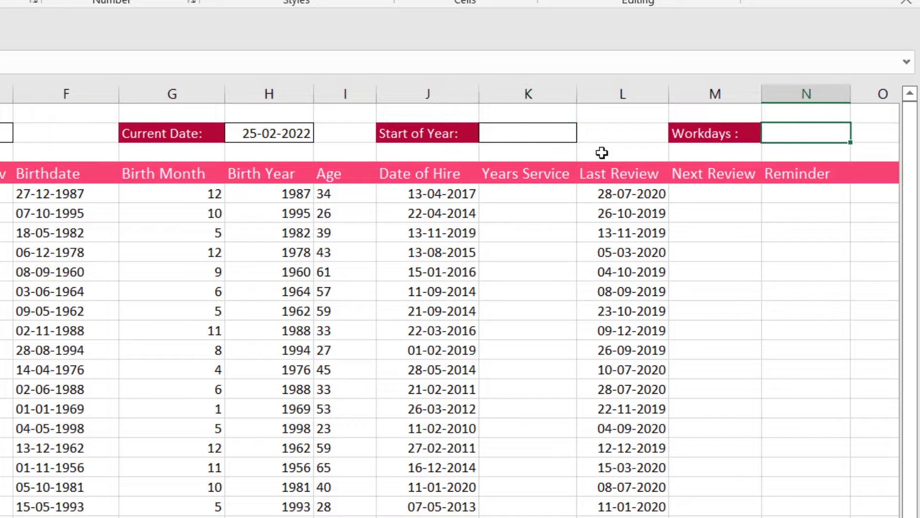
{"action": "left_click", "coordinate": [549, 132]}
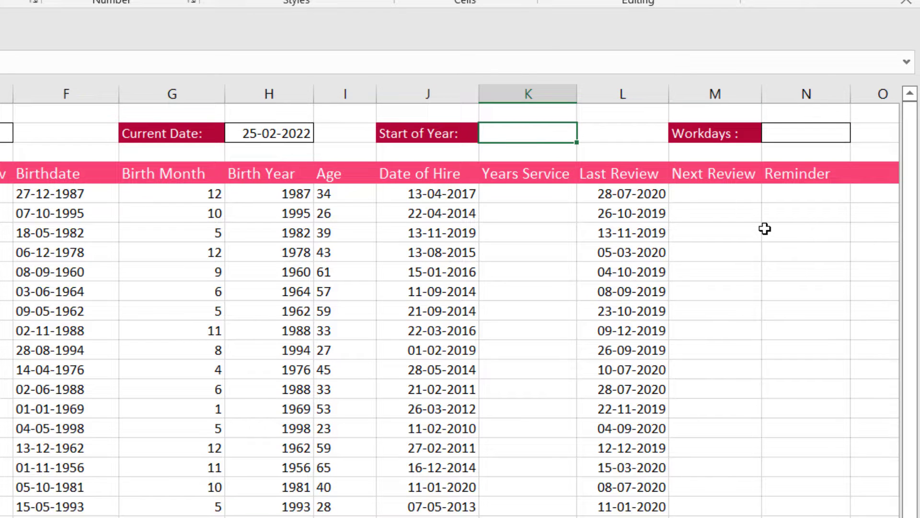
{"action": "type", "text": "=DATE"}
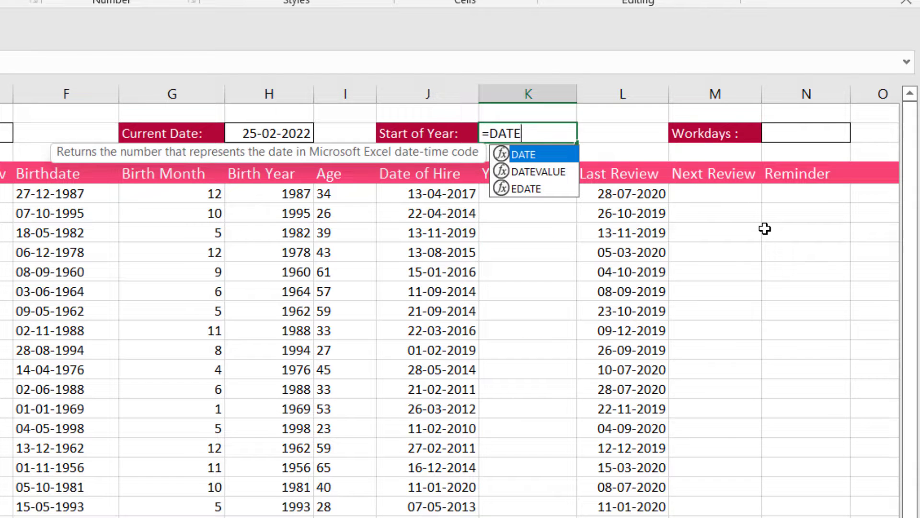
{"action": "type", "text": "("}
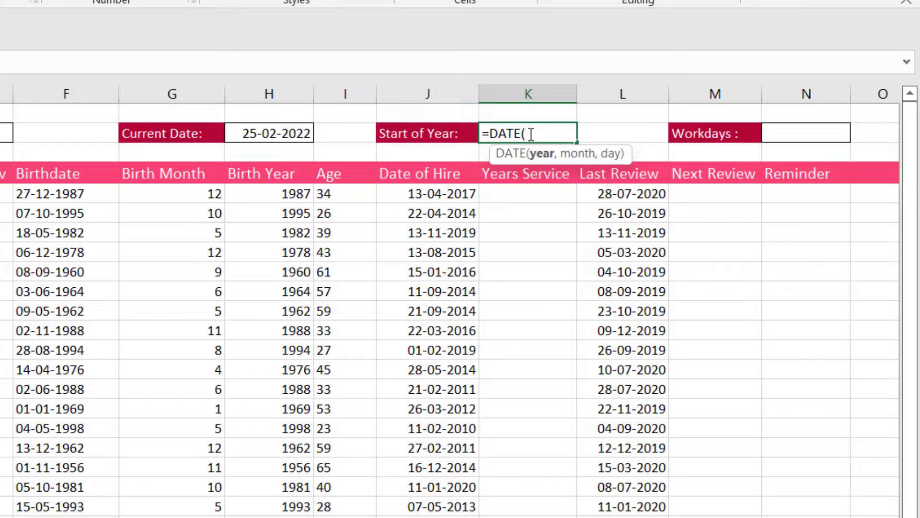
{"action": "type", "text": "YEAR("}
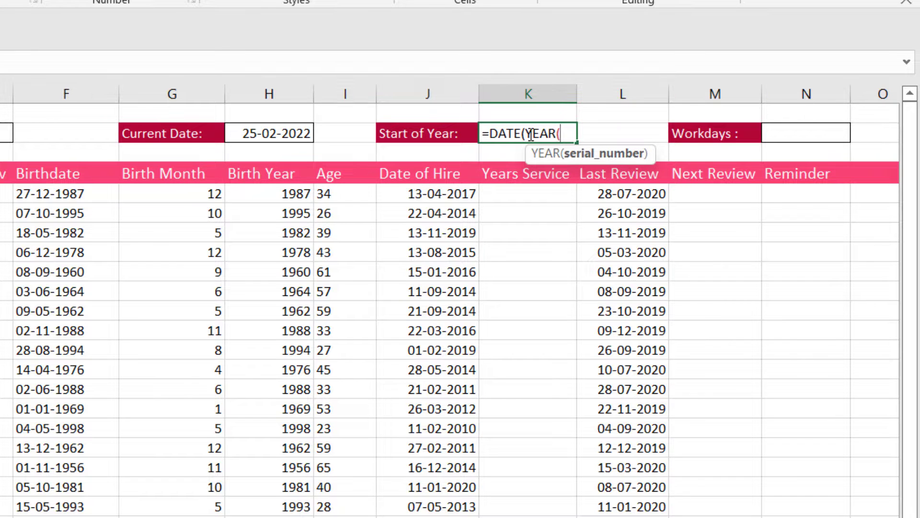
{"action": "left_click", "coordinate": [269, 134]}
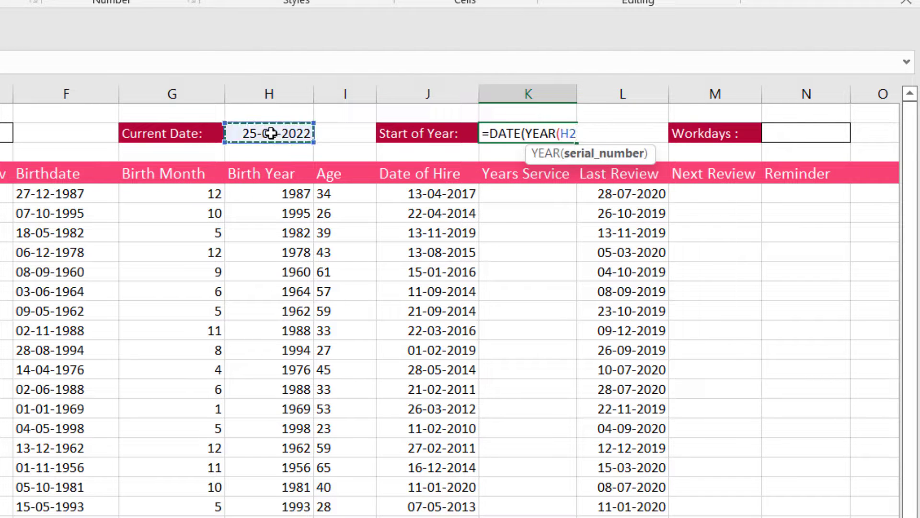
{"action": "type", "text": "),"}
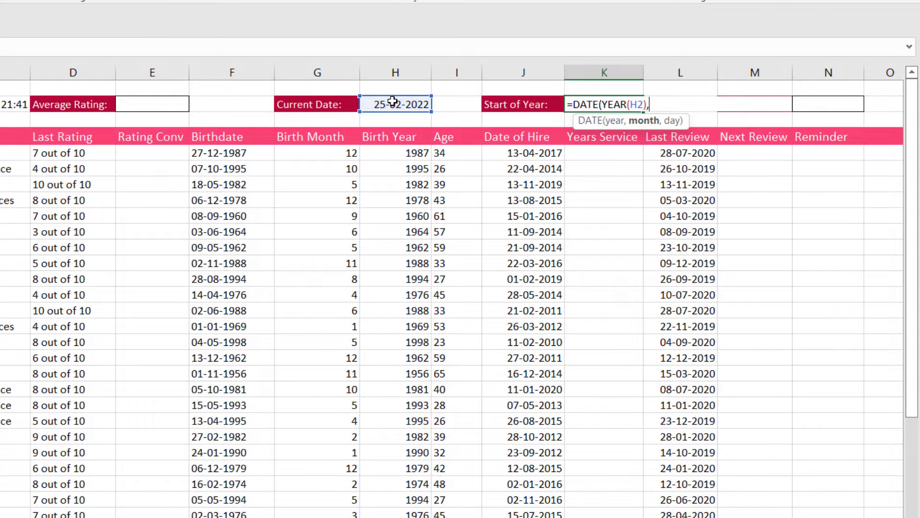
{"action": "type", "text": "01,01)"}
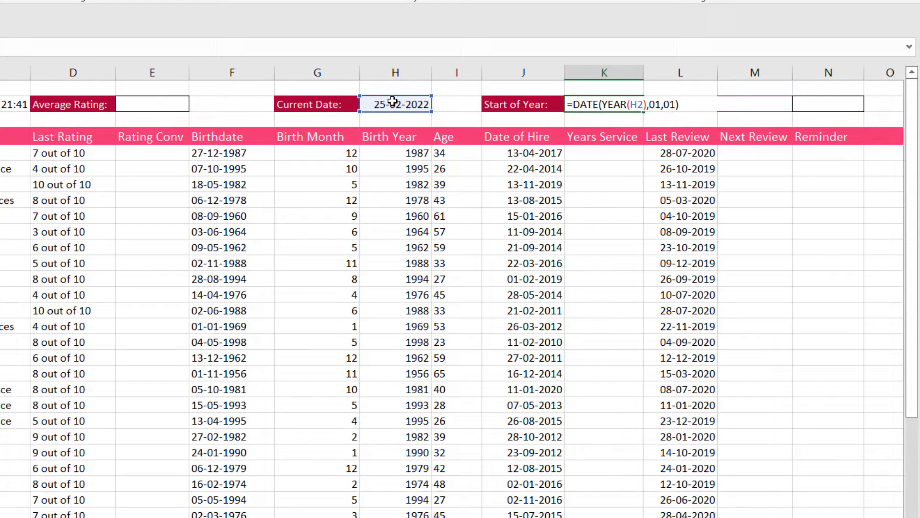
{"action": "key", "text": "Return"}
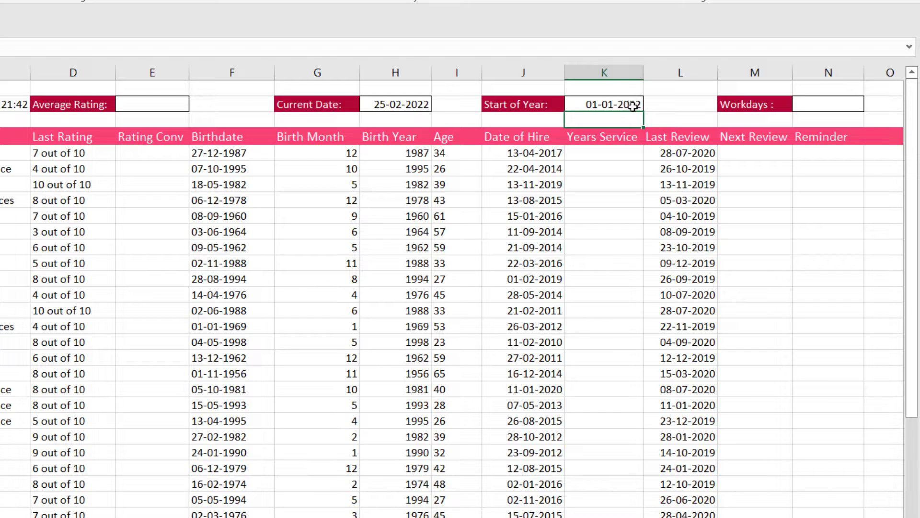
{"action": "left_click", "coordinate": [814, 101]}
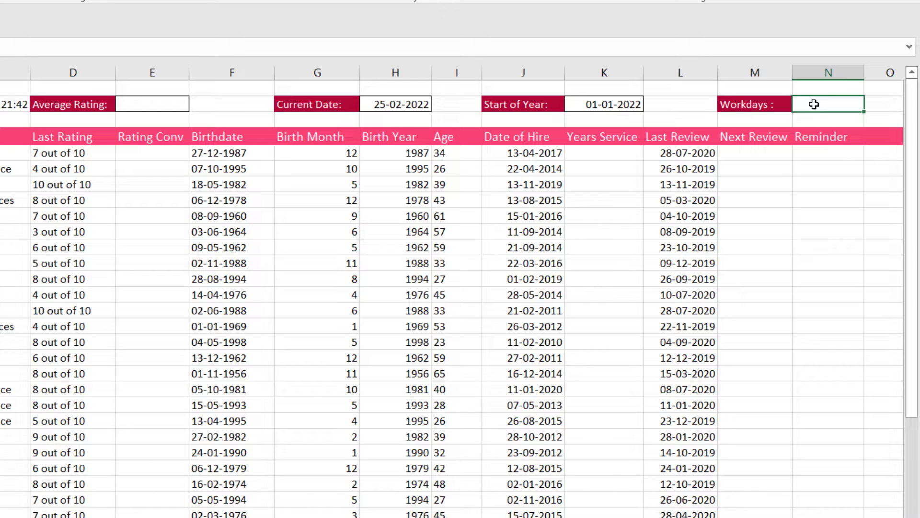
{"action": "type", "text": "=WORKD"}
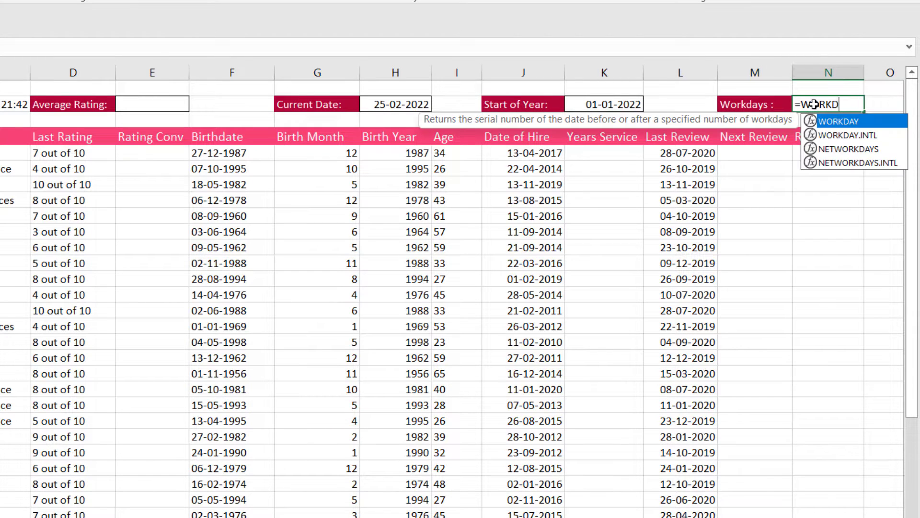
{"action": "key", "text": "BackSpace"}
{"action": "key", "text": "BackSpace"}
{"action": "key", "text": "BackSpace"}
{"action": "key", "text": "BackSpace"}
{"action": "key", "text": "BackSpace"}
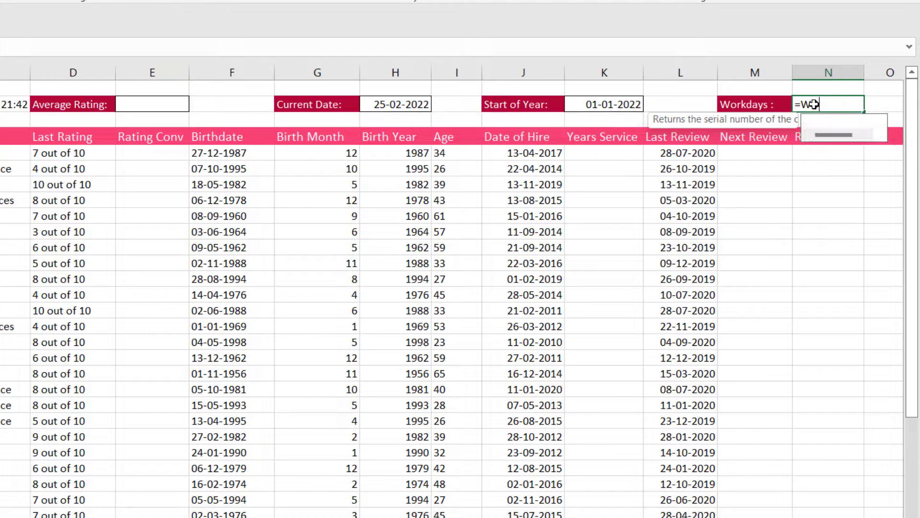
{"action": "type", "text": "WORK"}
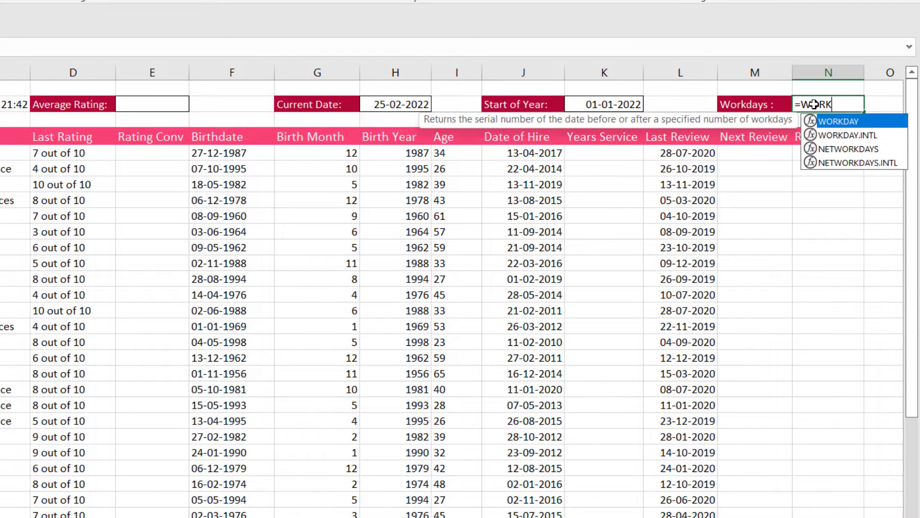
{"action": "type", "text": "DA"}
{"action": "key", "text": "BackSpace"}
{"action": "key", "text": "BackSpace"}
{"action": "key", "text": "BackSpace"}
{"action": "key", "text": "BackSpace"}
{"action": "key", "text": "BackSpace"}
{"action": "key", "text": "BackSpace"}
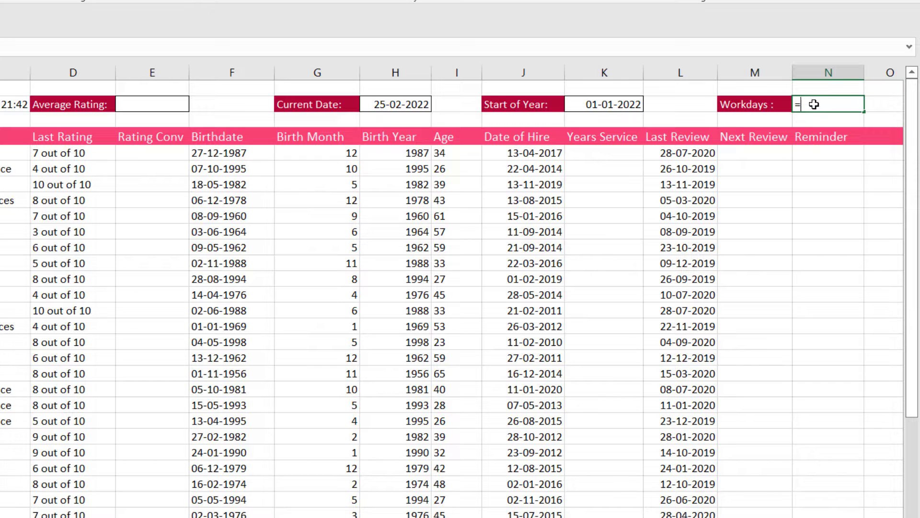
- Calculate the Workdays value in N2 from the start of year to the current date with =NETWORKDAYS(K2,H2)
{"action": "type", "text": "NETWORK"}
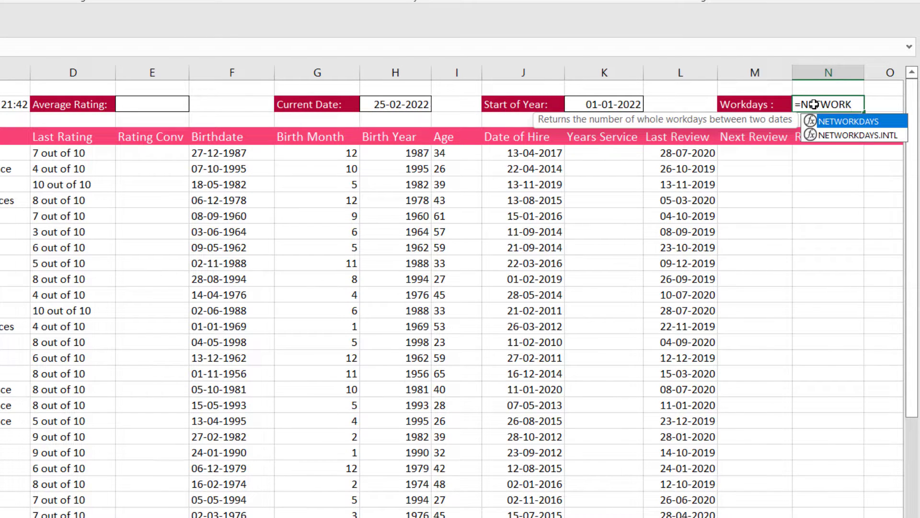
{"action": "key", "text": "Tab"}
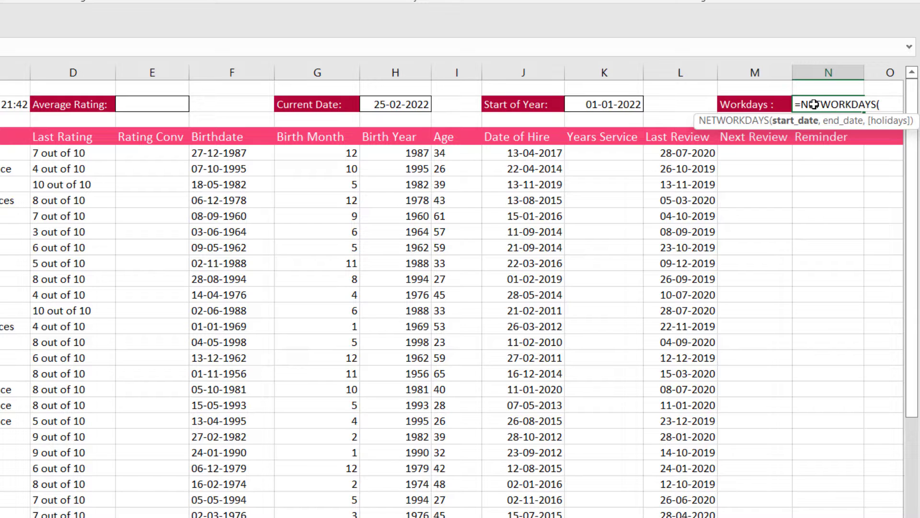
{"action": "left_click", "coordinate": [591, 108]}
{"action": "type", "text": ","}
{"action": "left_click", "coordinate": [405, 106]}
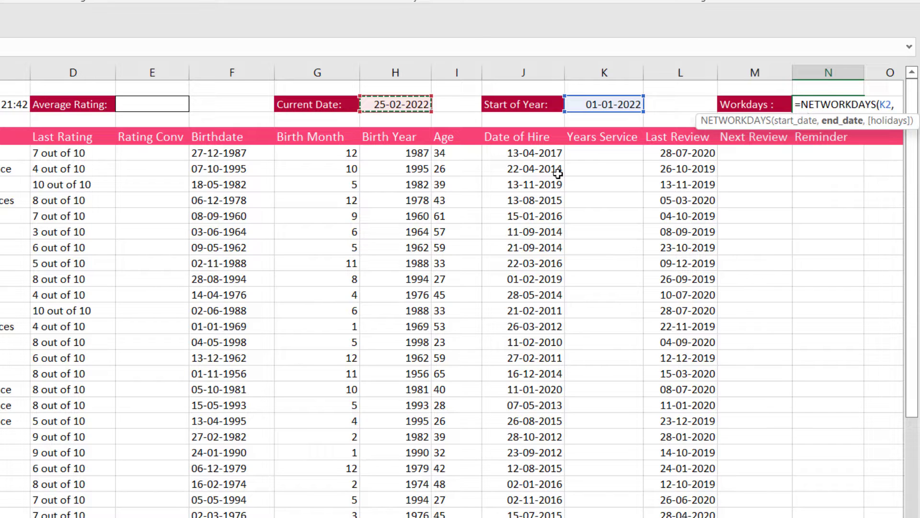
{"action": "type", "text": ")"}
{"action": "key", "text": "Return"}
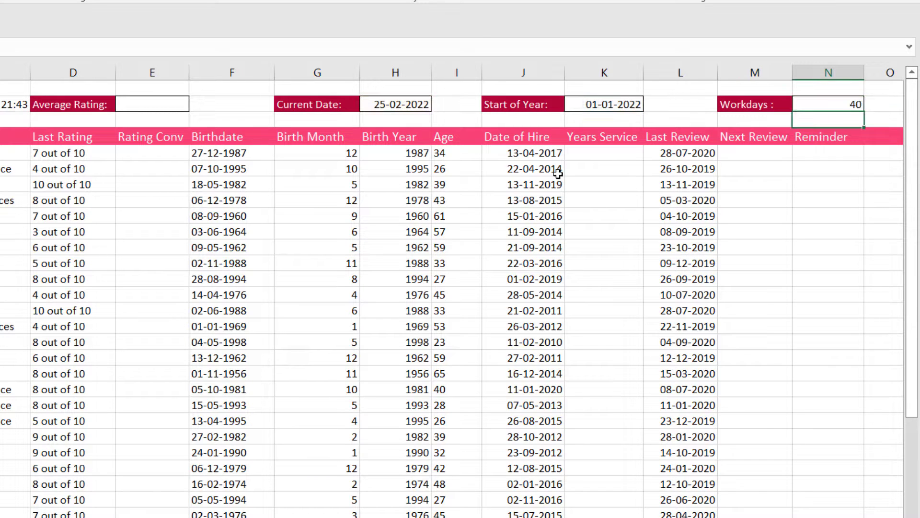
- Check the cells referenced by the Workdays formula in N2 and clear that formula
{"action": "left_click", "coordinate": [852, 104]}
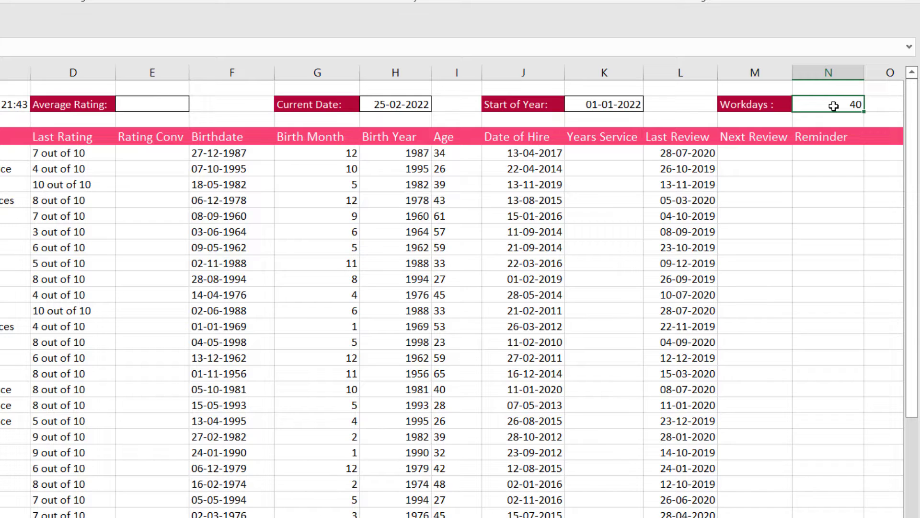
{"action": "double_click", "coordinate": [834, 106]}
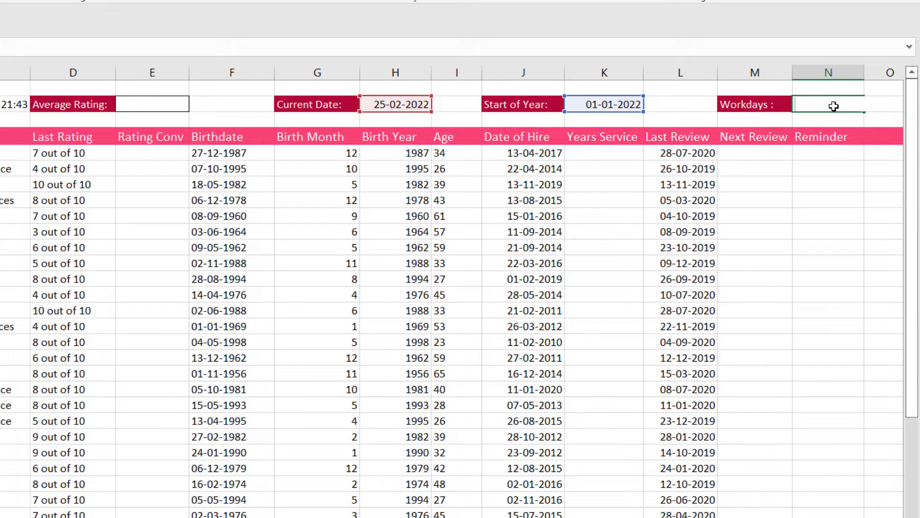
{"action": "key", "text": "ctrl+Return"}
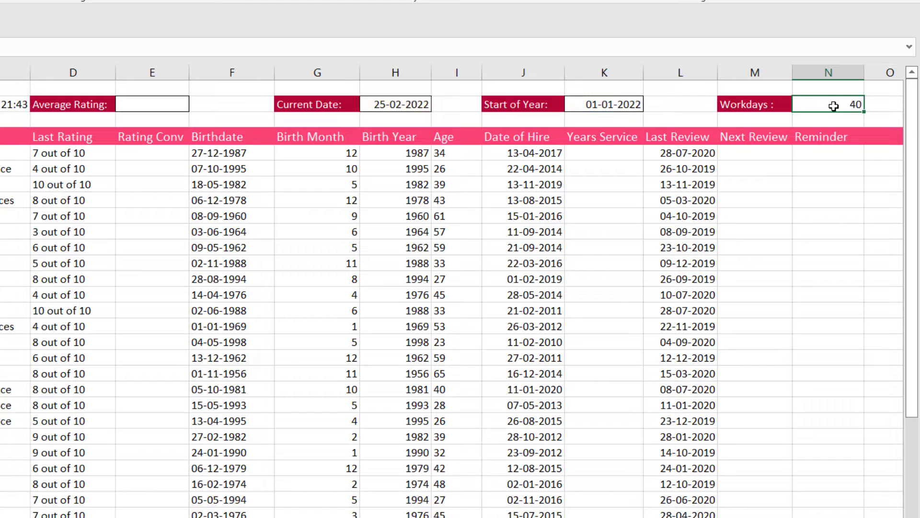
{"action": "key", "text": "Delete"}
- Calculate Workdays in N2 with =NETWORKDAYS.INTL(K2,H2,11), treating Sunday only as the weekend
{"action": "type", "text": "=NE"}
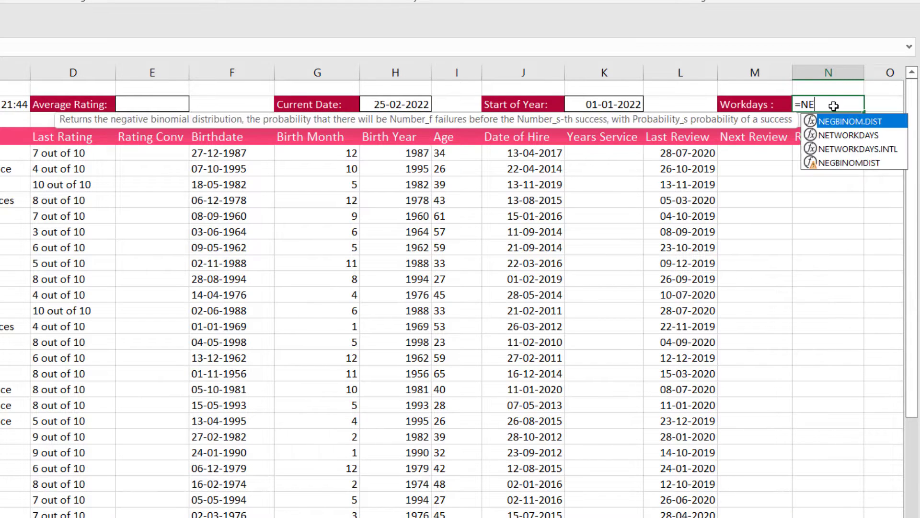
{"action": "type", "text": "T"}
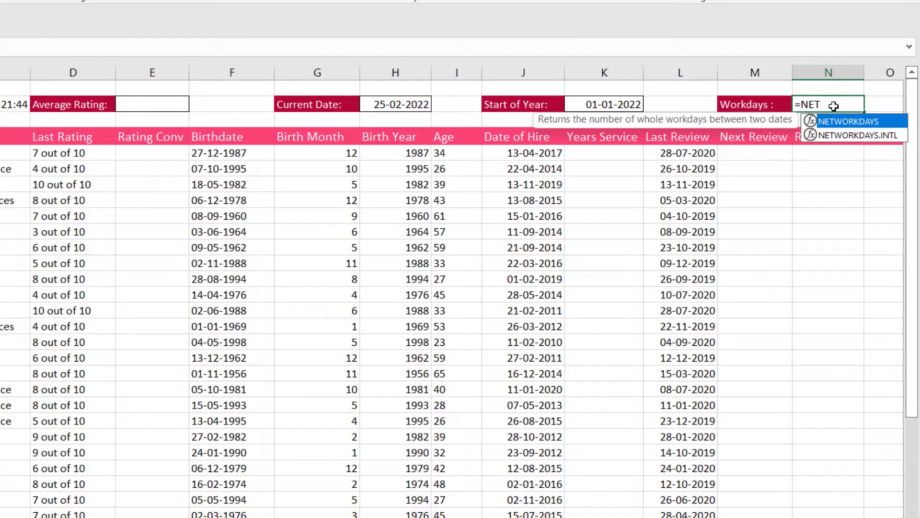
{"action": "key", "text": "Down"}
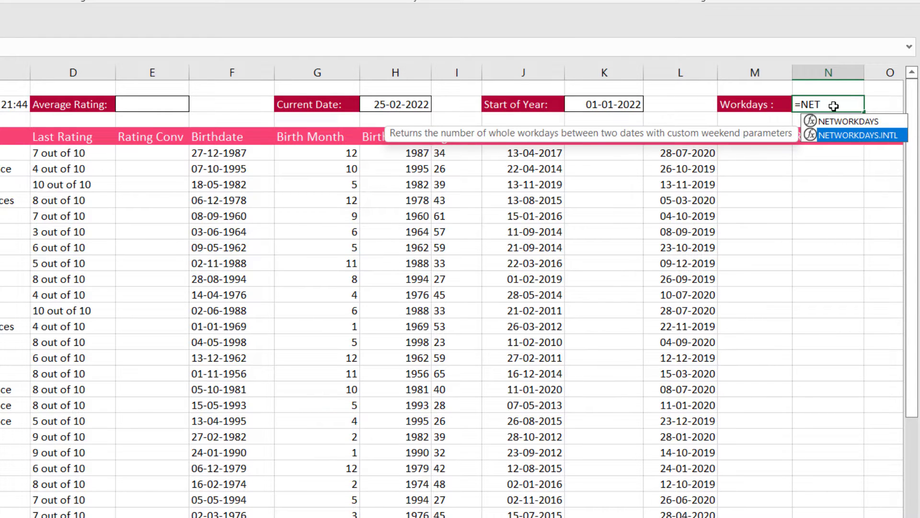
{"action": "key", "text": "Tab"}
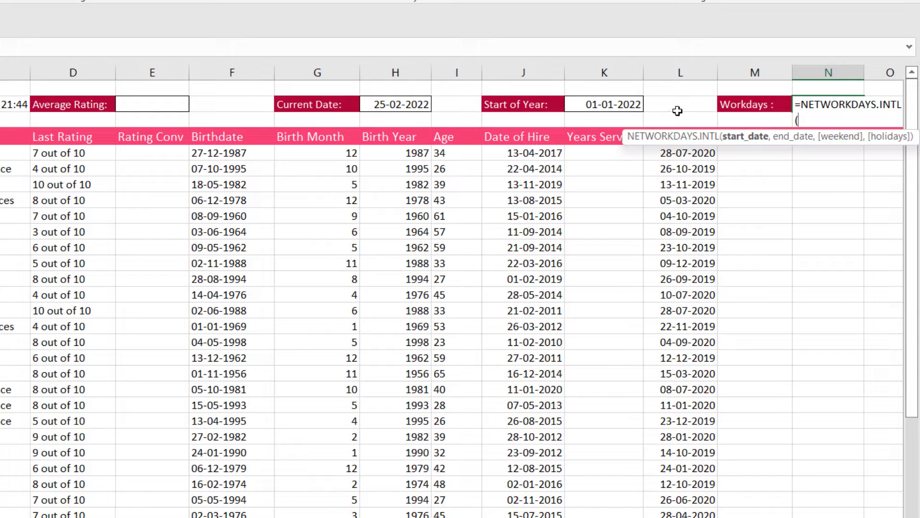
{"action": "left_click", "coordinate": [607, 105]}
{"action": "type", "text": ","}
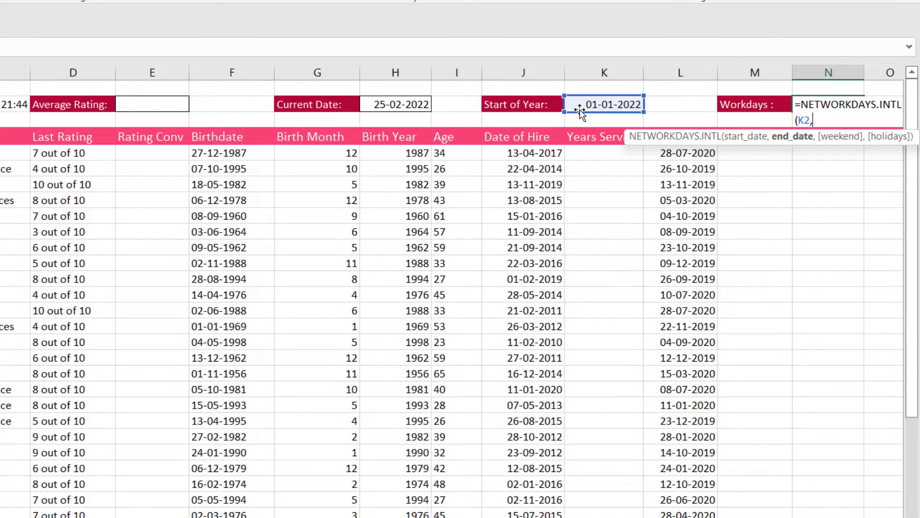
{"action": "left_click", "coordinate": [399, 103]}
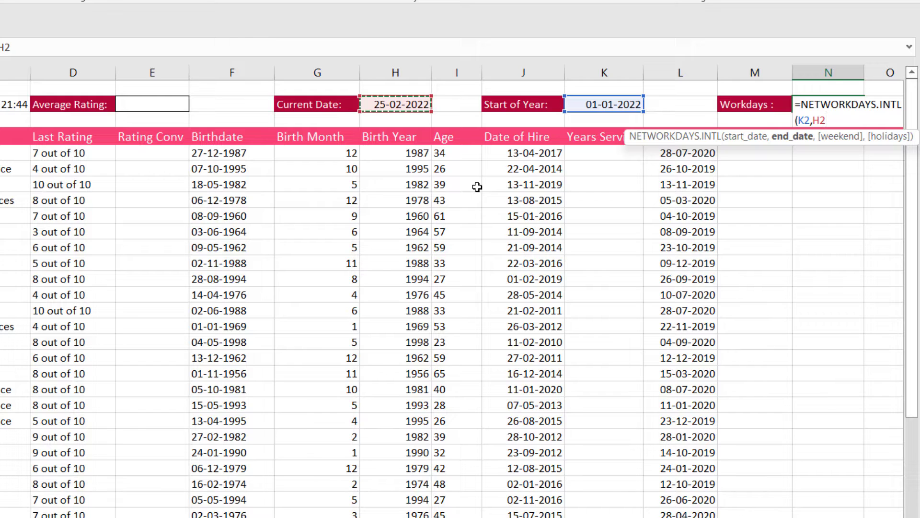
{"action": "type", "text": ","}
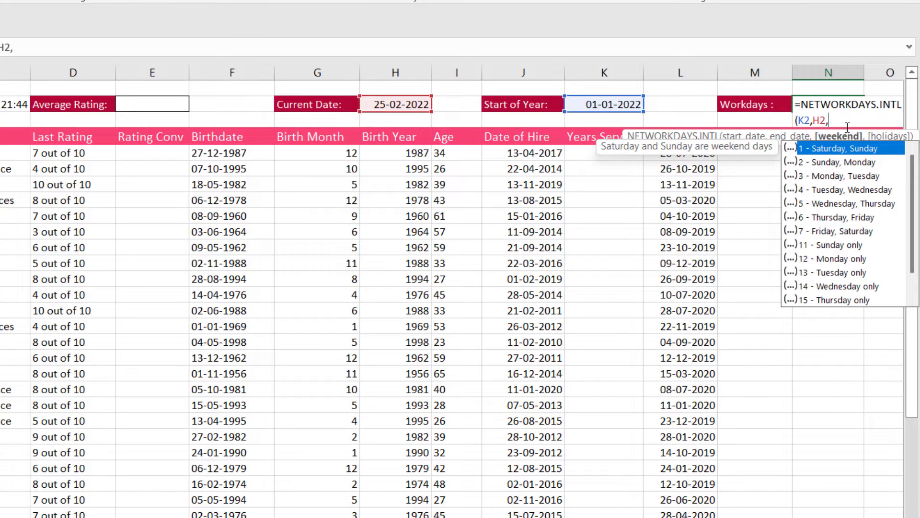
{"action": "scroll", "coordinate": [833, 184], "scroll_direction": "down", "scroll_amount": 1}
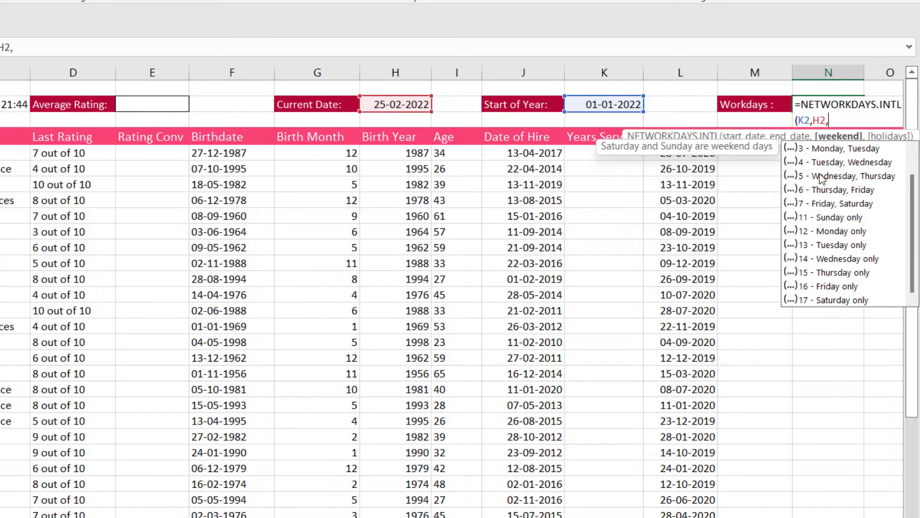
{"action": "double_click", "coordinate": [823, 220]}
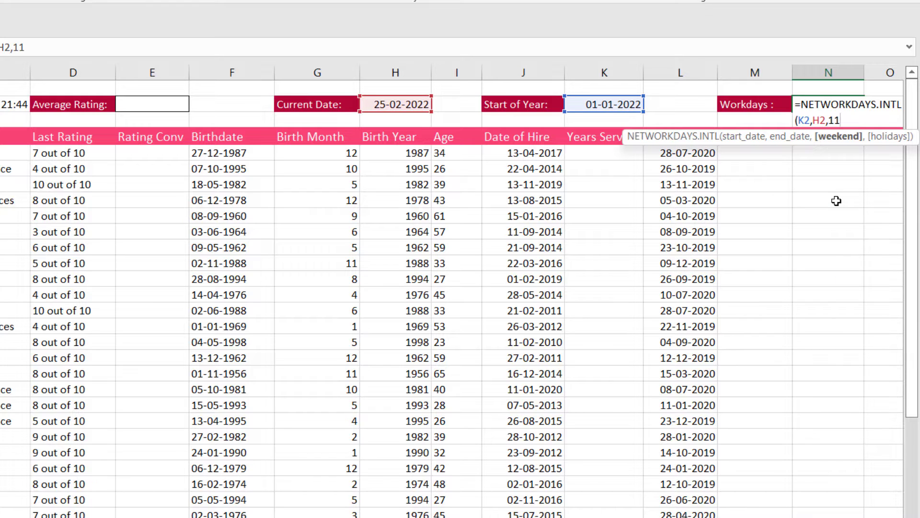
{"action": "type", "text": ")"}
{"action": "key", "text": "Return"}
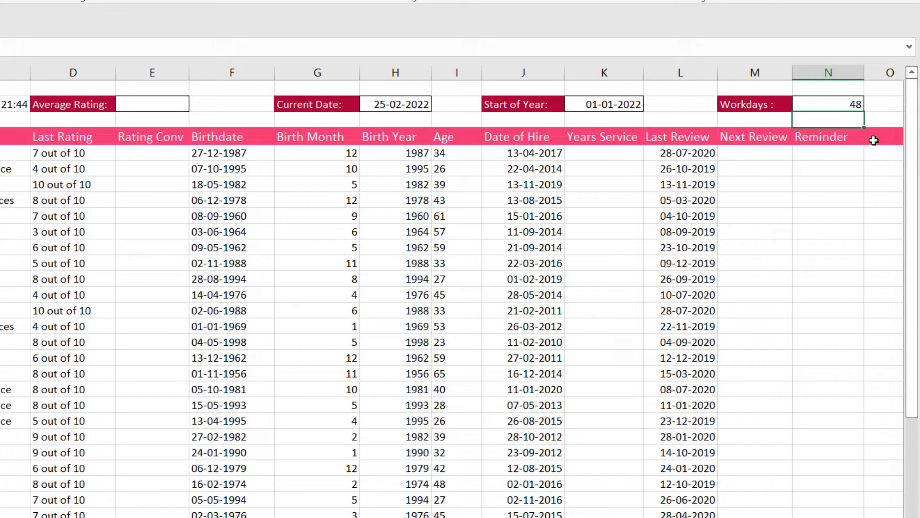
{"action": "left_click", "coordinate": [838, 101]}
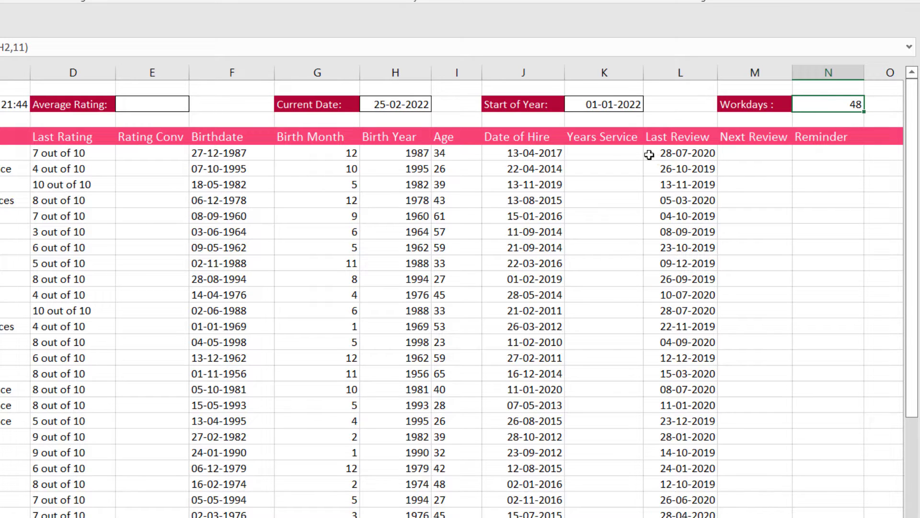
- Calculate Years Service in K5 from the date of hire to the current date with =YEARFRAC(J5,H2)
{"action": "left_click", "coordinate": [619, 156]}
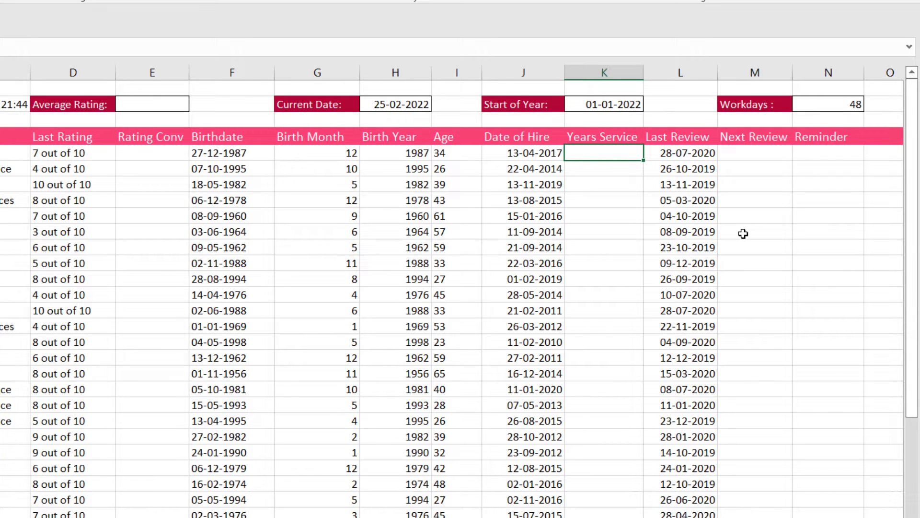
{"action": "type", "text": "=YEAR"}
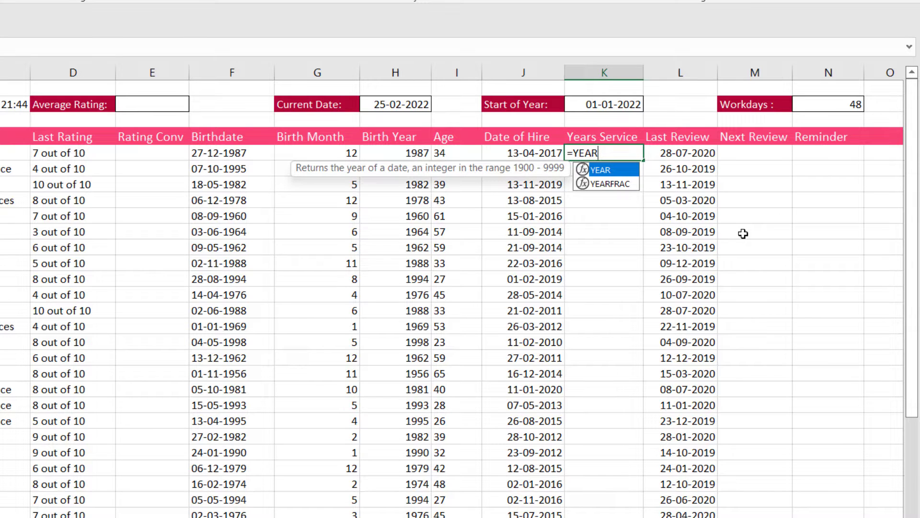
{"action": "key", "text": "Down"}
{"action": "key", "text": "Tab"}
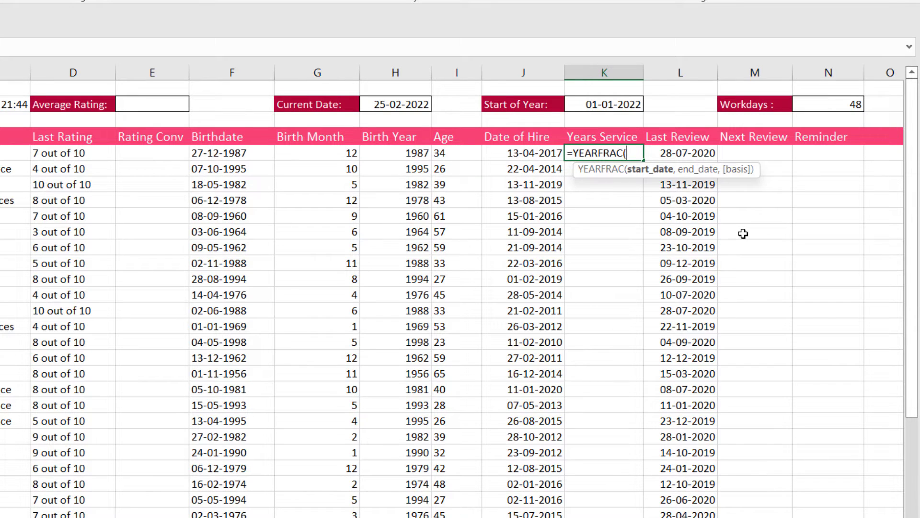
{"action": "left_click", "coordinate": [516, 156]}
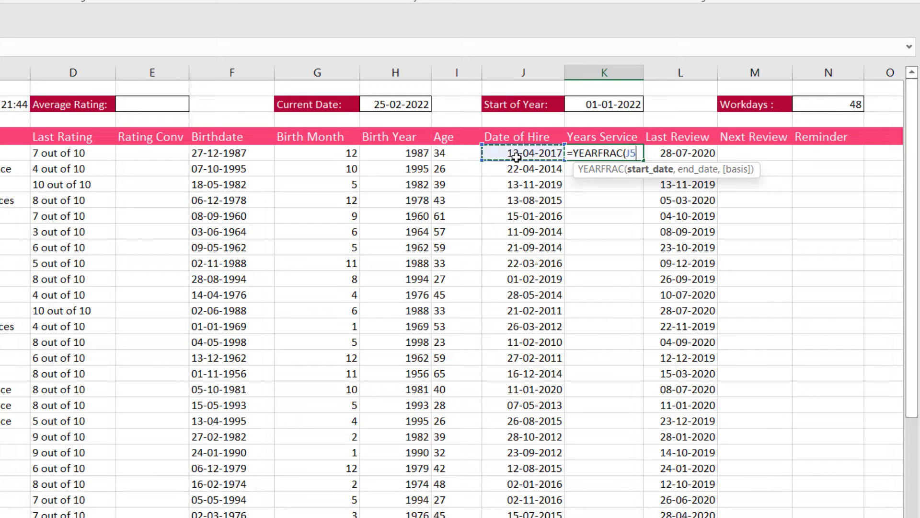
{"action": "type", "text": ","}
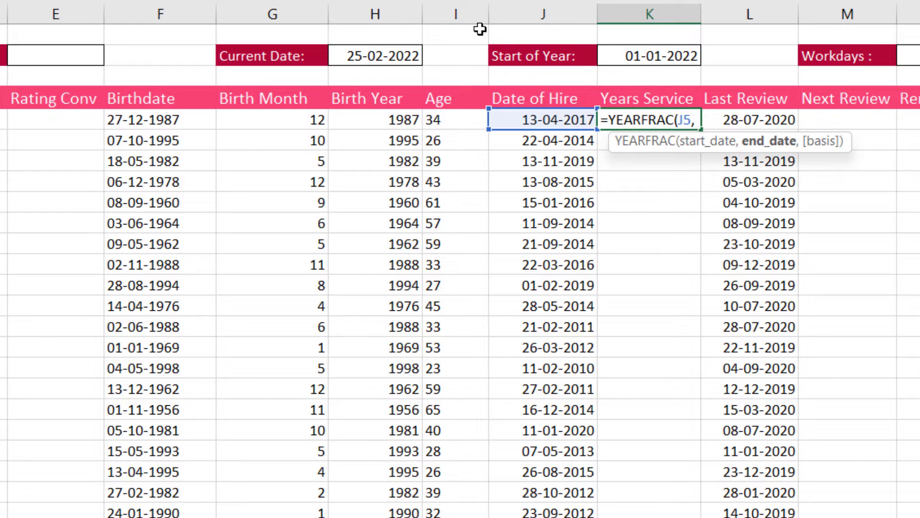
{"action": "left_click", "coordinate": [401, 56]}
{"action": "type", "text": ","}
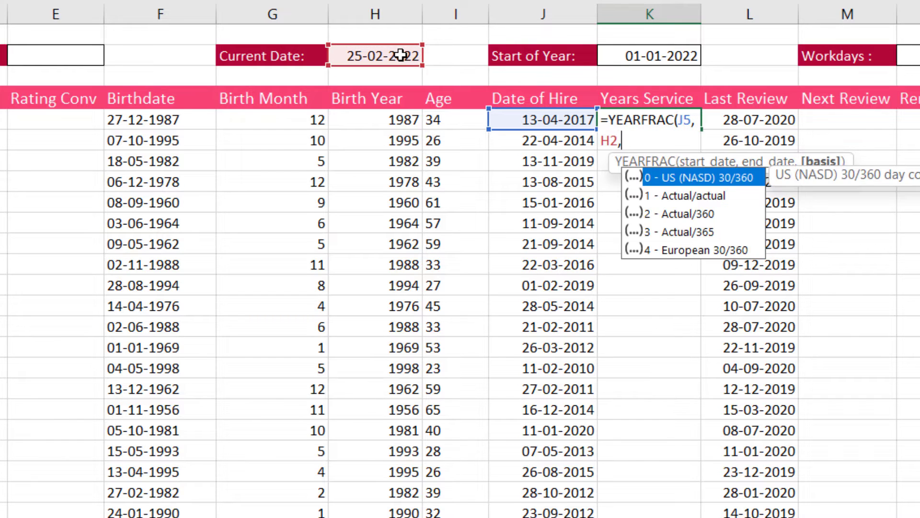
{"action": "key", "text": "BackSpace"}
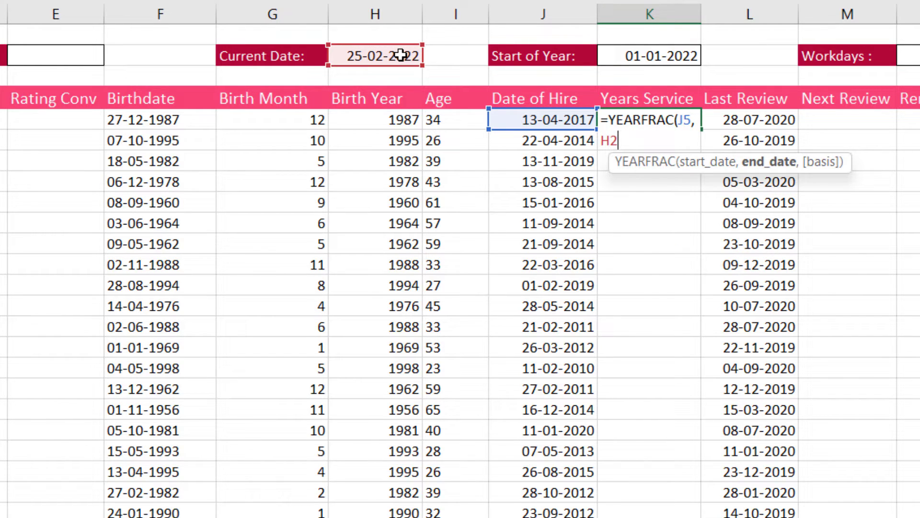
{"action": "key", "text": "Return"}
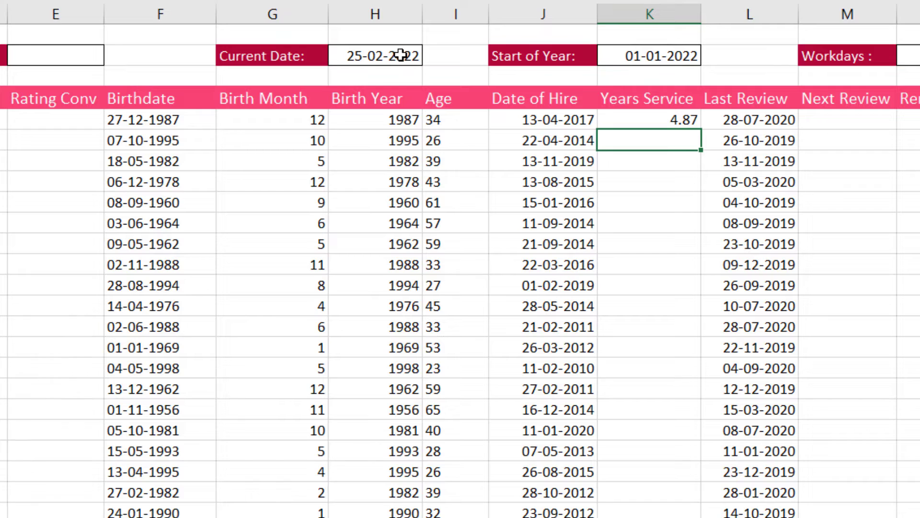
- Fill the Years Service formula from K5 down the column and check the results in K6 and K7
{"action": "left_click", "coordinate": [671, 120]}
{"action": "double_click", "coordinate": [701, 128]}
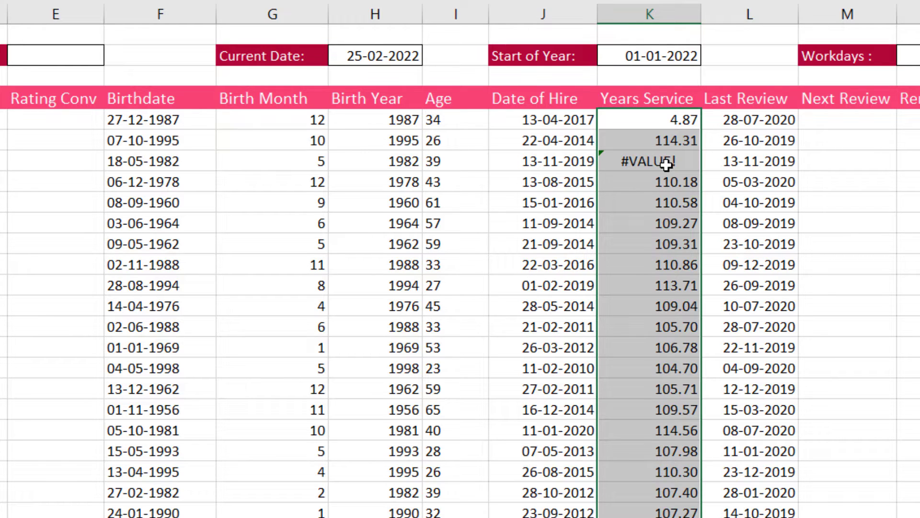
{"action": "left_click", "coordinate": [657, 141]}
{"action": "left_click", "coordinate": [648, 168]}
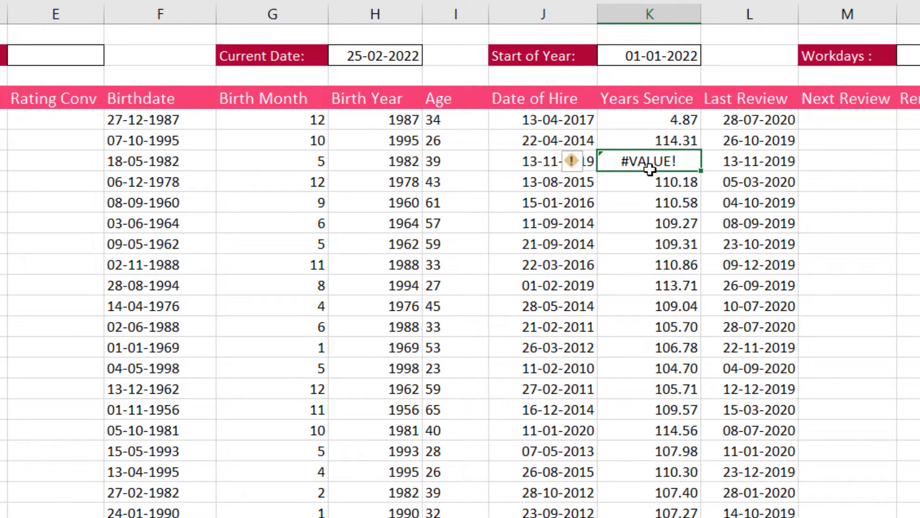
{"action": "left_click", "coordinate": [651, 141]}
{"action": "left_click", "coordinate": [629, 163]}
- Lock the current-date row in K5's formula as =YEARFRAC(J5,H$2) and refill the Years Service column with it
{"action": "left_click", "coordinate": [626, 117]}
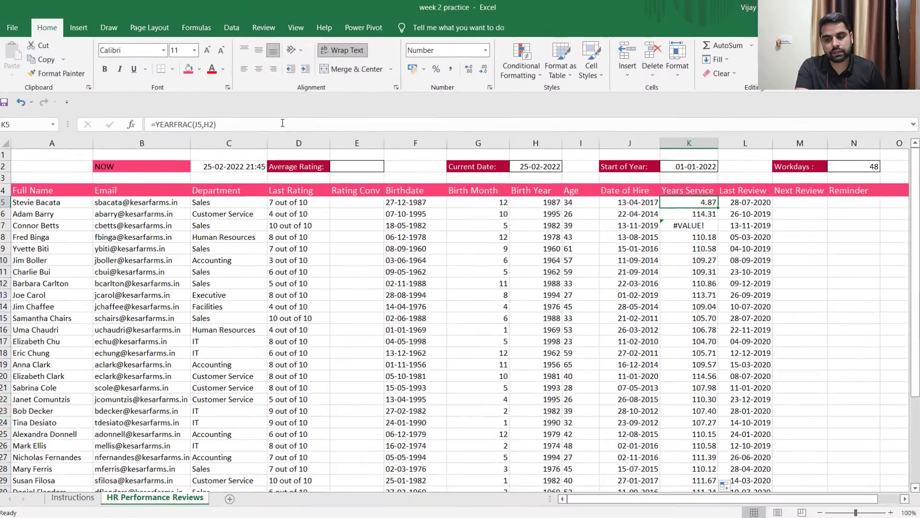
{"action": "left_click", "coordinate": [248, 125]}
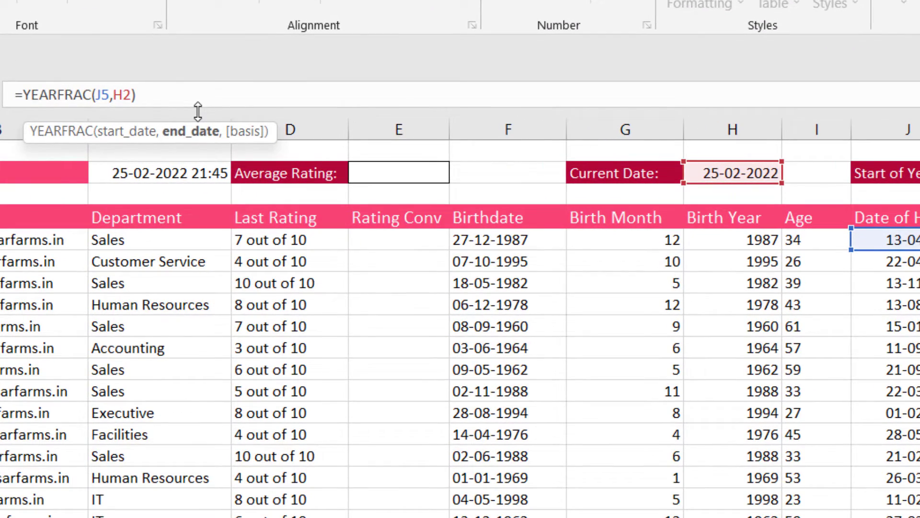
{"action": "type", "text": "$"}
{"action": "key", "text": "Left"}
{"action": "key", "text": "Left"}
{"action": "type", "text": "$"}
{"action": "key", "text": "BackSpace"}
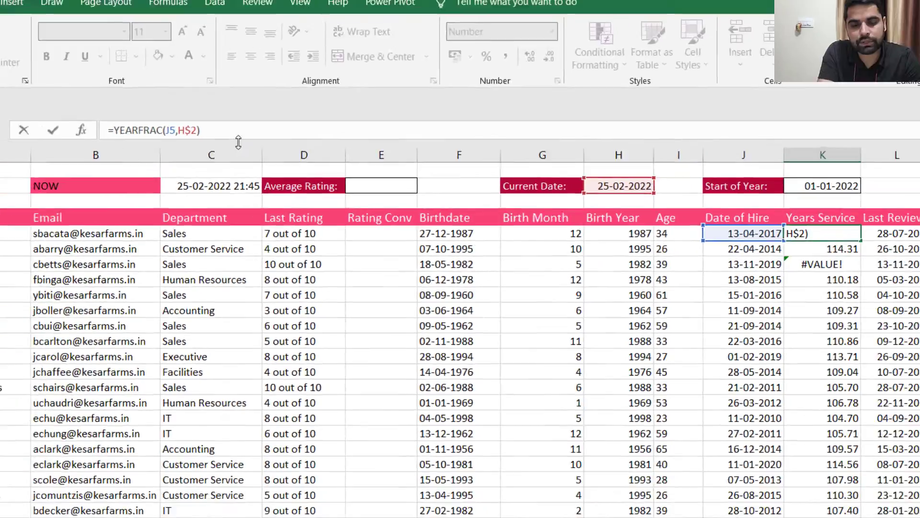
{"action": "key", "text": "Return"}
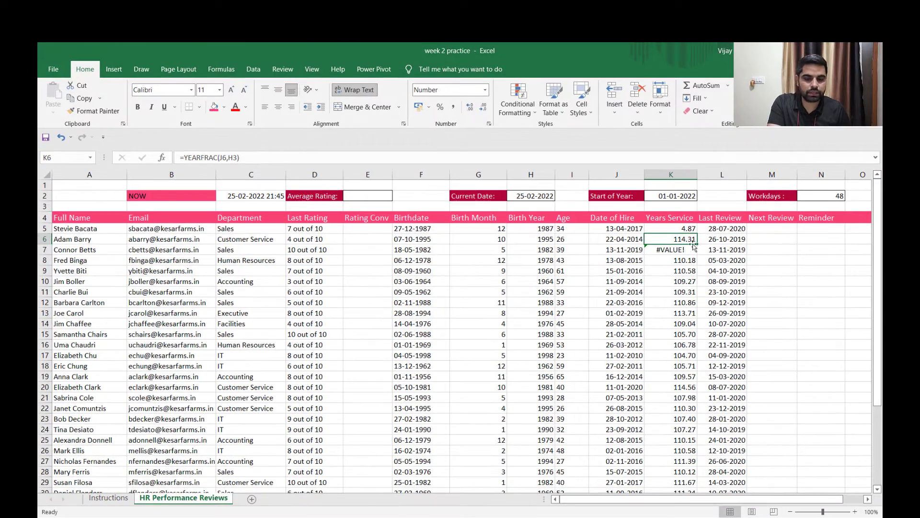
{"action": "left_click", "coordinate": [682, 229]}
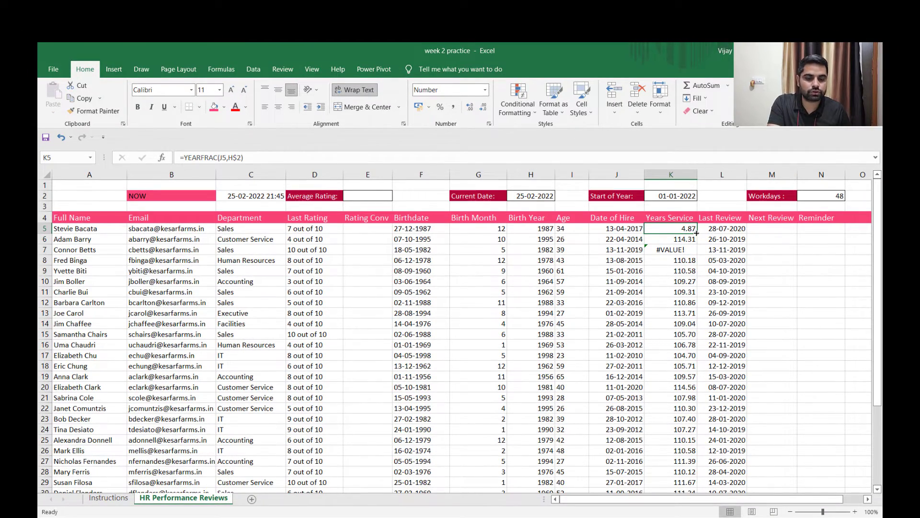
{"action": "double_click", "coordinate": [697, 233]}
- Wrap the Years Service formula in K5 as =ROUNDDOWN(YEARFRAC(J5,H$2),1) to round down to one decimal
{"action": "left_click", "coordinate": [674, 229]}
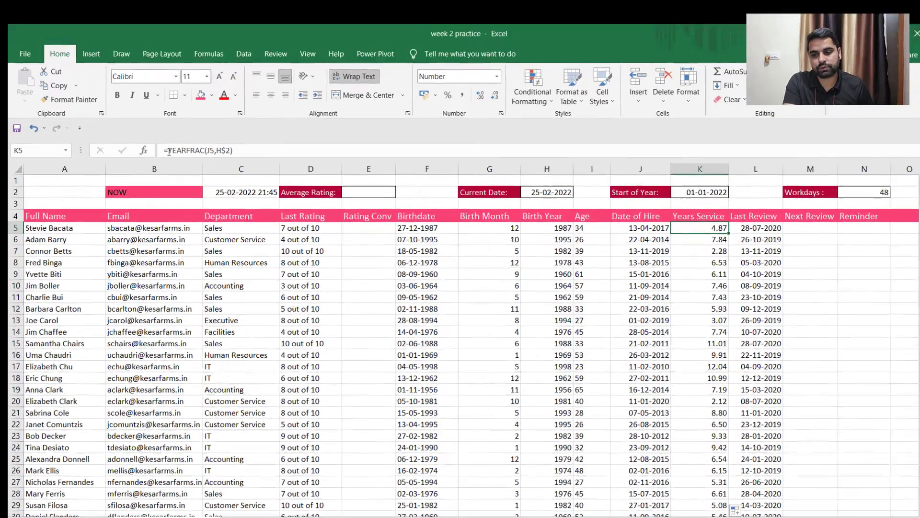
{"action": "left_click", "coordinate": [168, 152]}
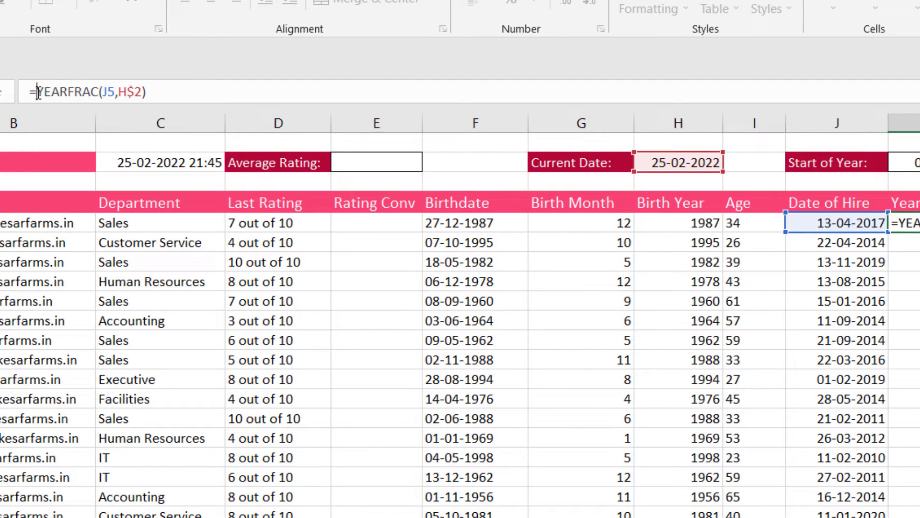
{"action": "type", "text": "ROUND"}
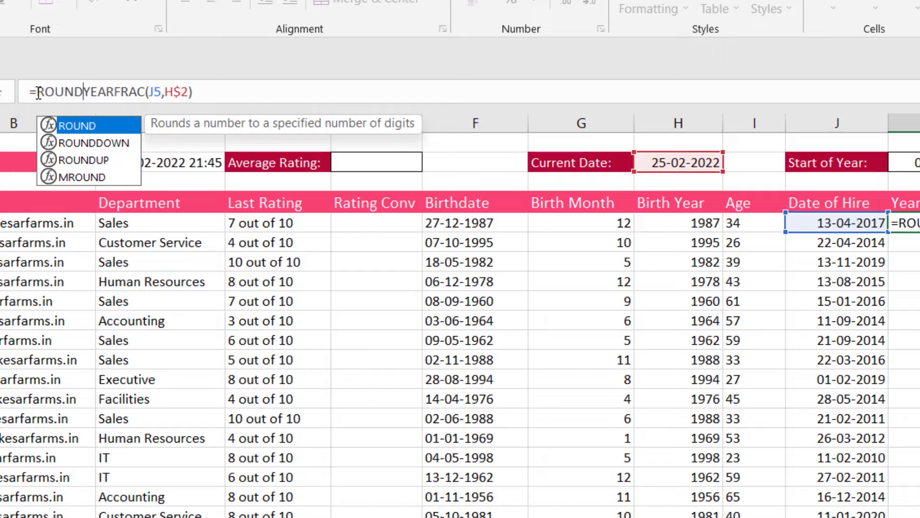
{"action": "type", "text": "D"}
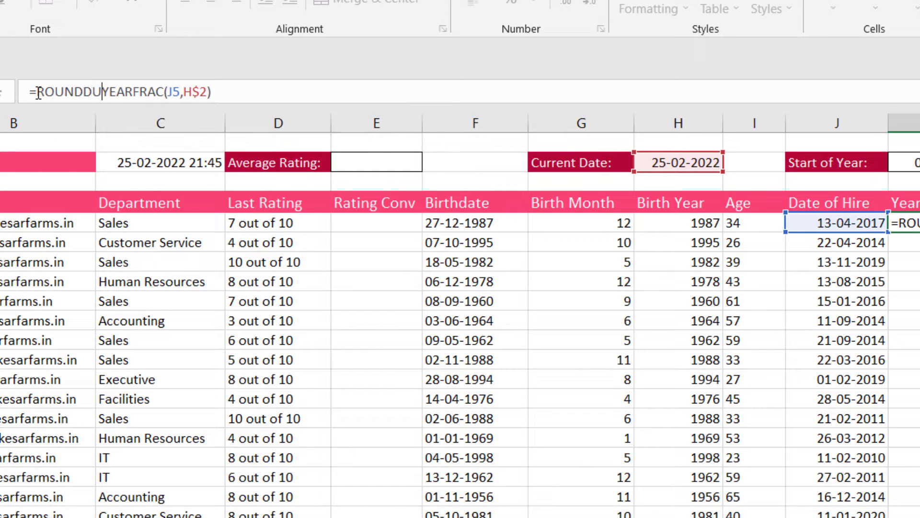
{"action": "key", "text": "Tab"}
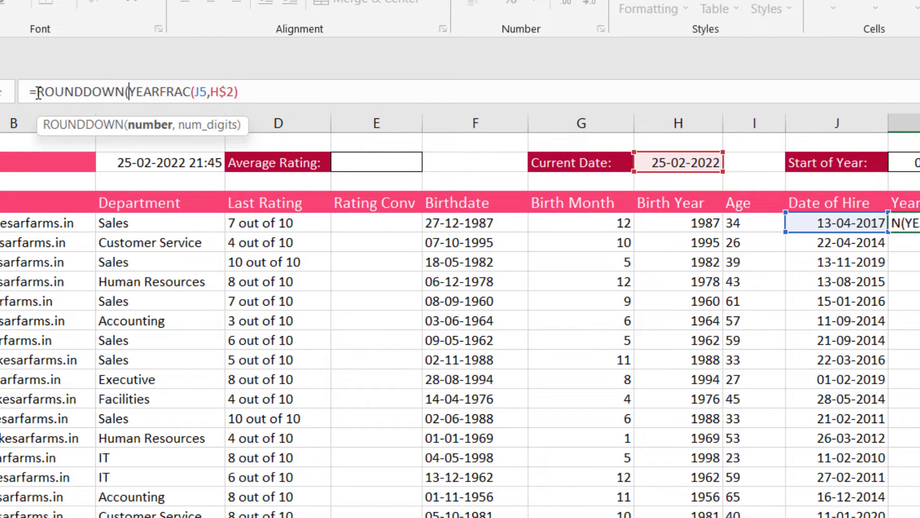
{"action": "left_click", "coordinate": [254, 97]}
{"action": "type", "text": ",1"}
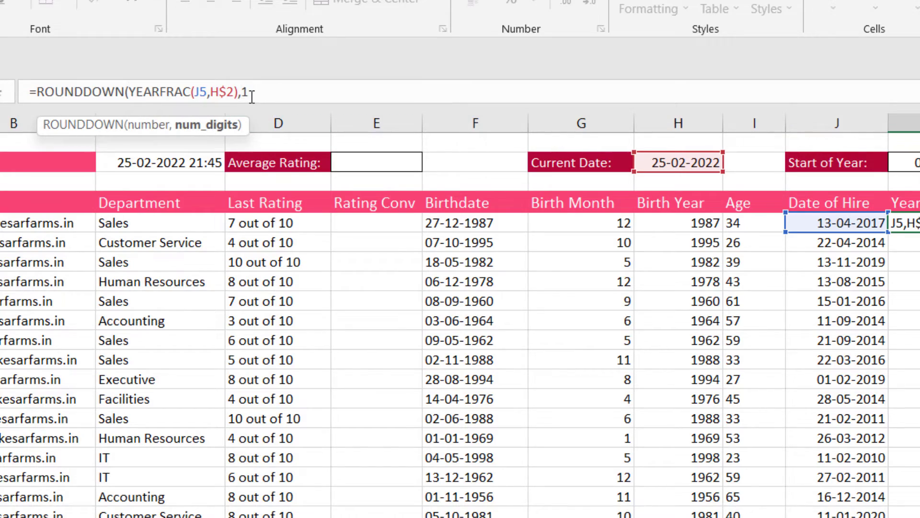
{"action": "key", "text": "Return"}
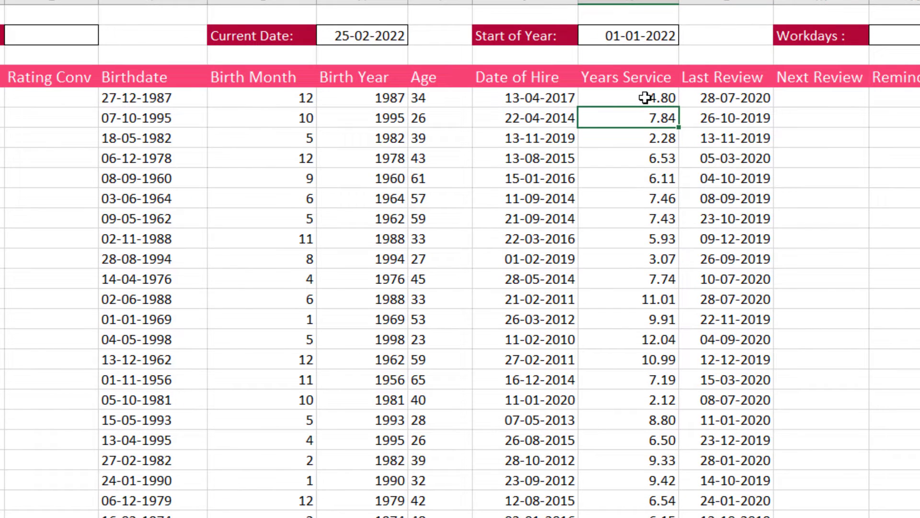
- Fill the ROUNDDOWN formula from K5 down the Years Service column and check the values through the last row
{"action": "left_click", "coordinate": [645, 98]}
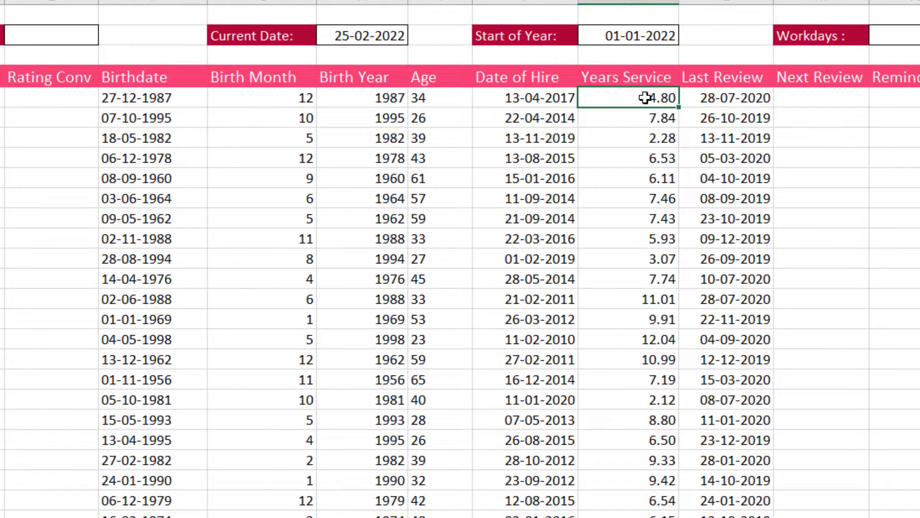
{"action": "double_click", "coordinate": [678, 106]}
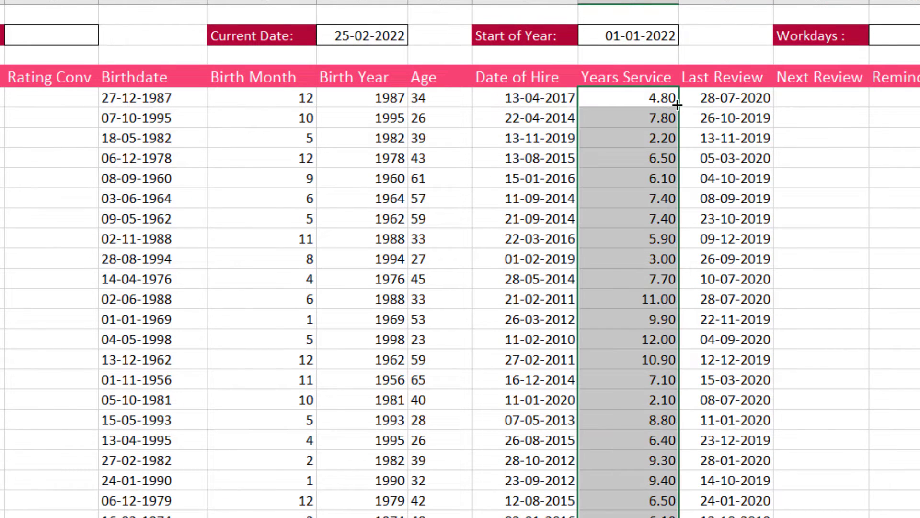
{"action": "left_click", "coordinate": [634, 317]}
{"action": "scroll", "coordinate": [647, 216], "scroll_direction": "down", "scroll_amount": 2}
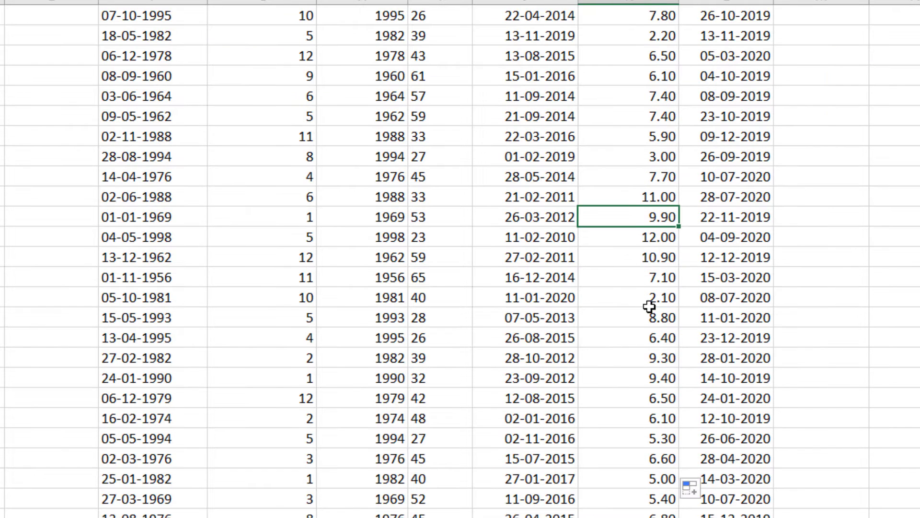
{"action": "scroll", "coordinate": [650, 306], "scroll_direction": "down", "scroll_amount": 2}
{"action": "scroll", "coordinate": [670, 335], "scroll_direction": "down", "scroll_amount": 2}
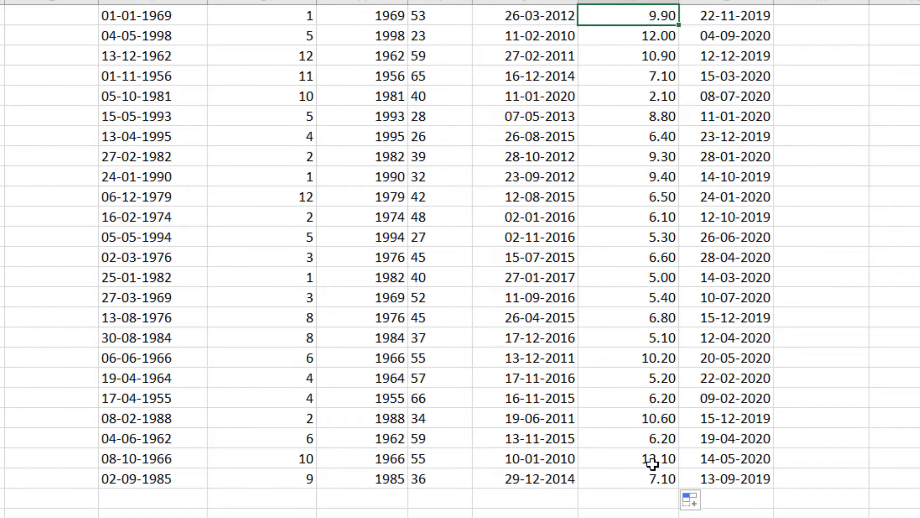
- Format the Years Service values in K5:K39 to show one decimal place
{"action": "left_click_drag", "start_coordinate": [656, 478], "coordinate": [633, 43]}
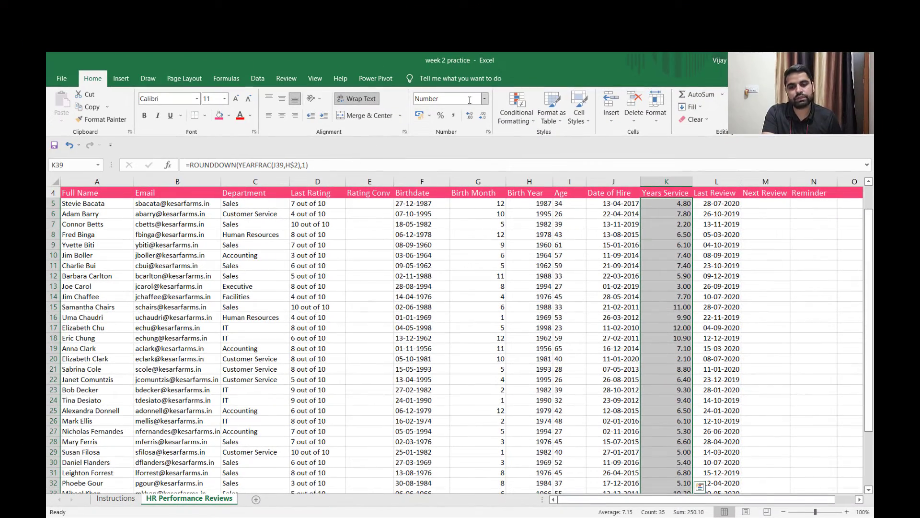
{"action": "left_click", "coordinate": [484, 99]}
{"action": "left_click", "coordinate": [485, 99]}
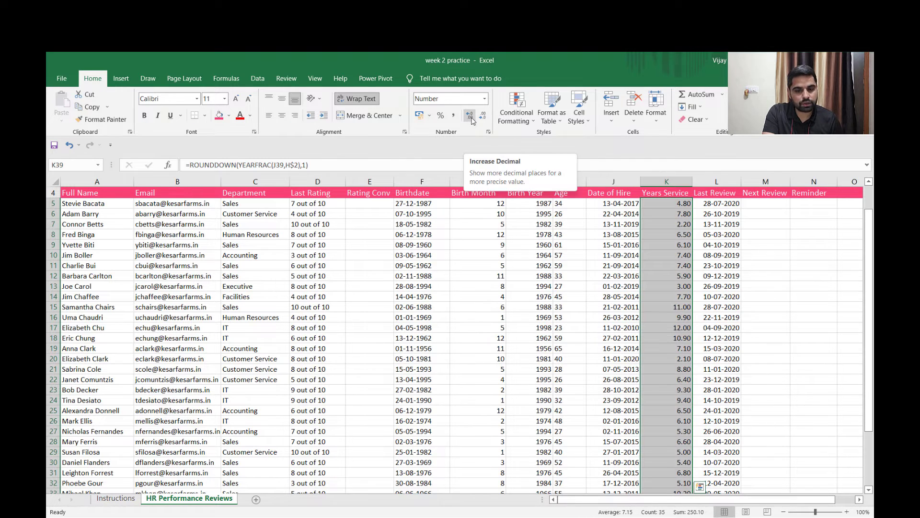
{"action": "left_click", "coordinate": [471, 119]}
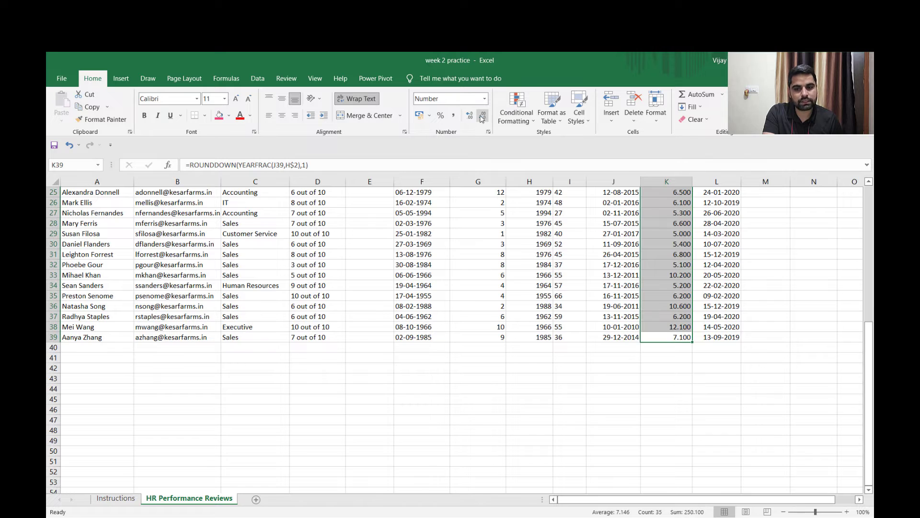
{"action": "left_click", "coordinate": [482, 116]}
{"action": "left_click", "coordinate": [482, 116]}
{"action": "scroll", "coordinate": [756, 259], "scroll_direction": "up", "scroll_amount": 8}
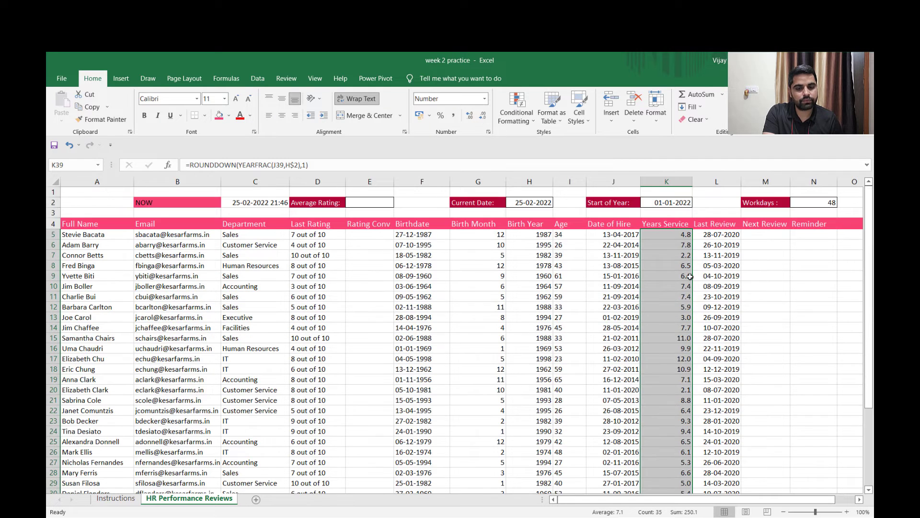
{"action": "left_click", "coordinate": [677, 284]}
- Calculate Next Review in M5 as 12 months after the last review with =EDATE(L5,12)
{"action": "left_click", "coordinate": [738, 265]}
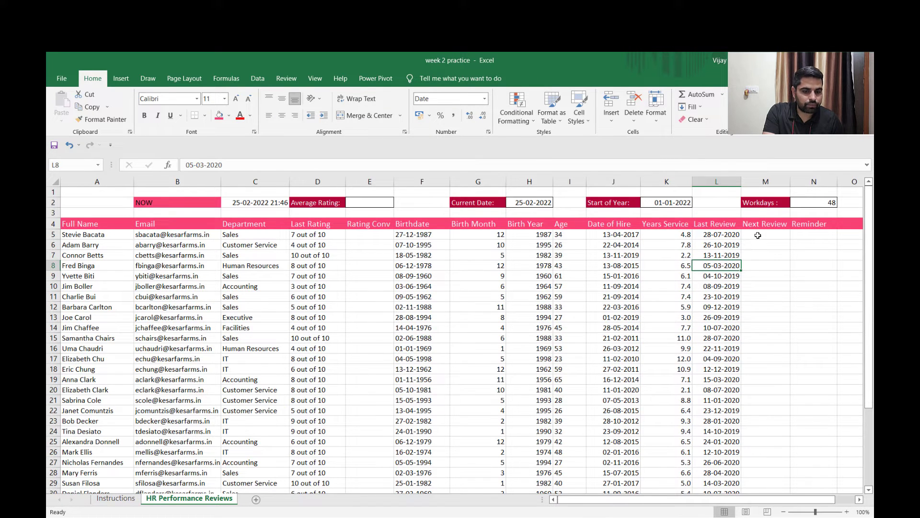
{"action": "left_click", "coordinate": [757, 235]}
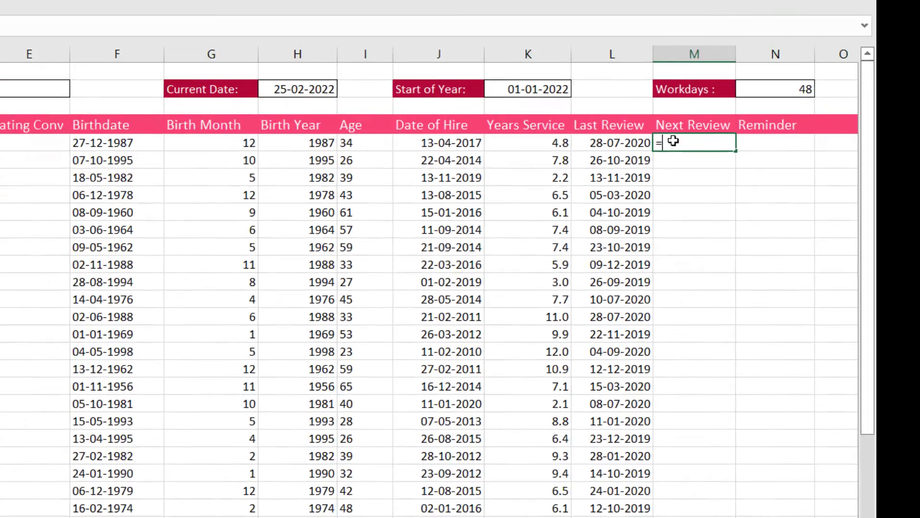
{"action": "type", "text": "=EDATE"}
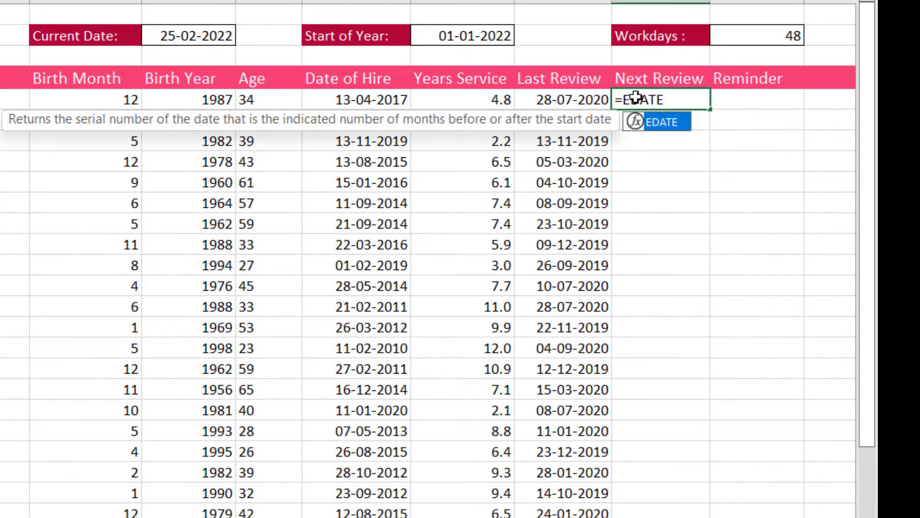
{"action": "type", "text": "("}
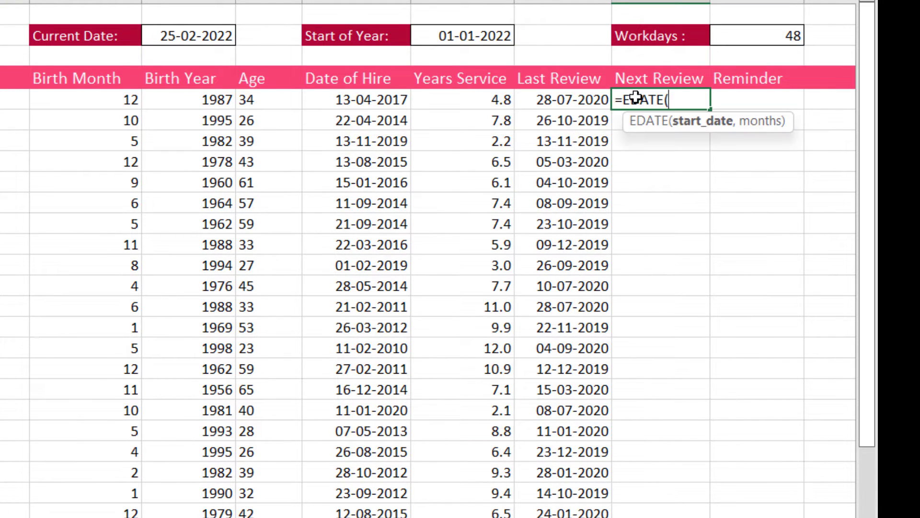
{"action": "left_click", "coordinate": [577, 101]}
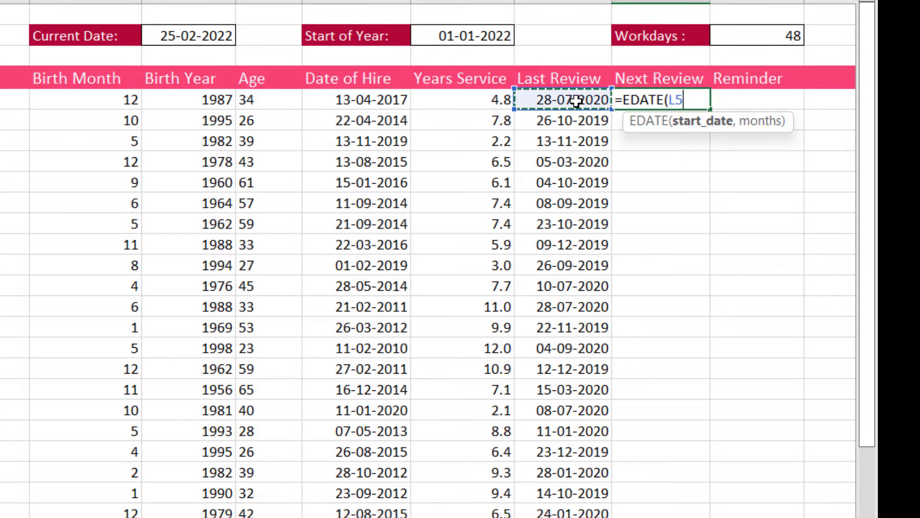
{"action": "type", "text": ",12"}
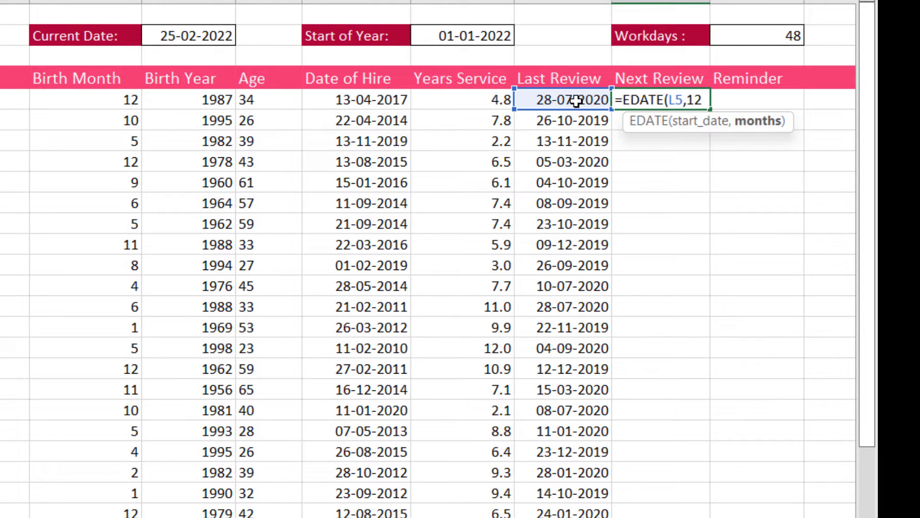
{"action": "type", "text": ")"}
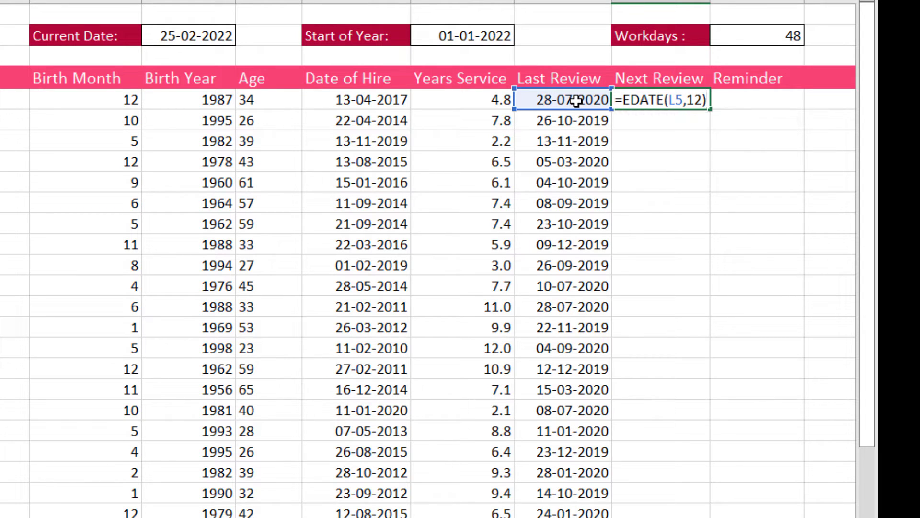
{"action": "key", "text": "Return"}
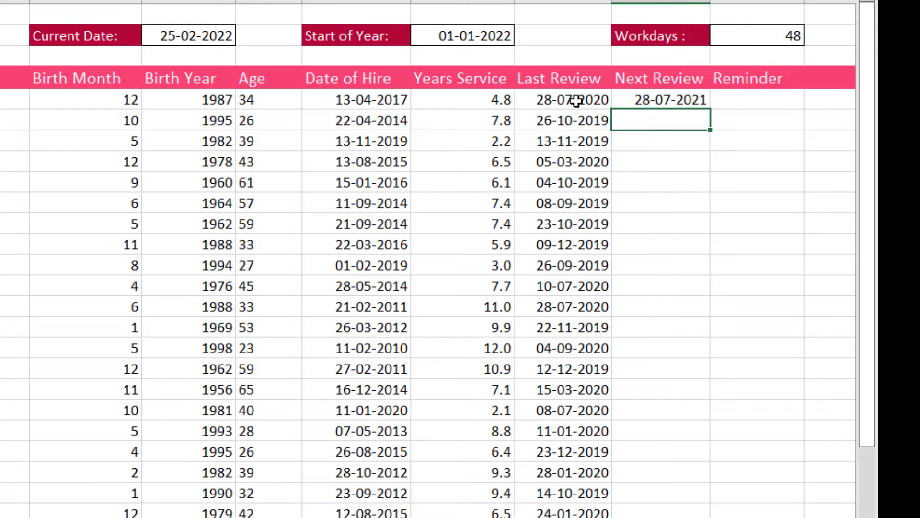
- Fill the EDATE formula from M5 down the Next Review column and check the first few dates
{"action": "left_click", "coordinate": [665, 100]}
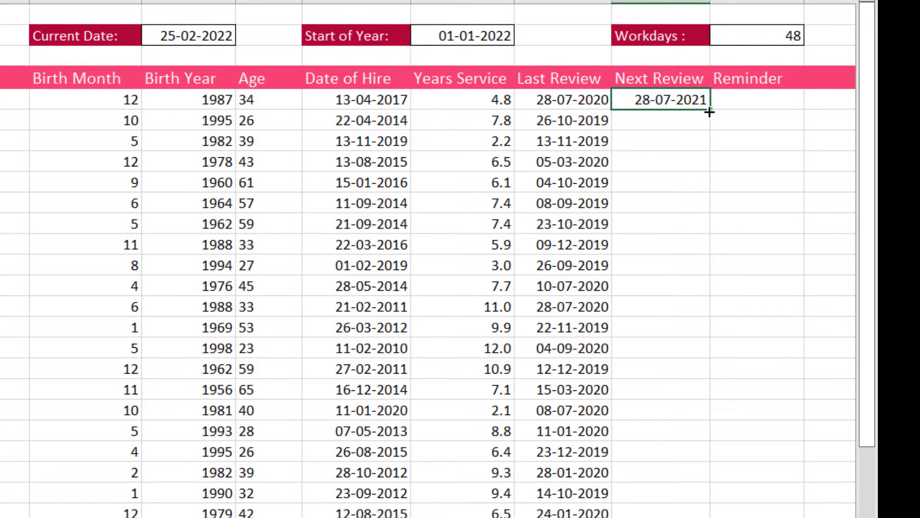
{"action": "double_click", "coordinate": [709, 111]}
{"action": "left_click", "coordinate": [685, 121]}
{"action": "left_click", "coordinate": [674, 156]}
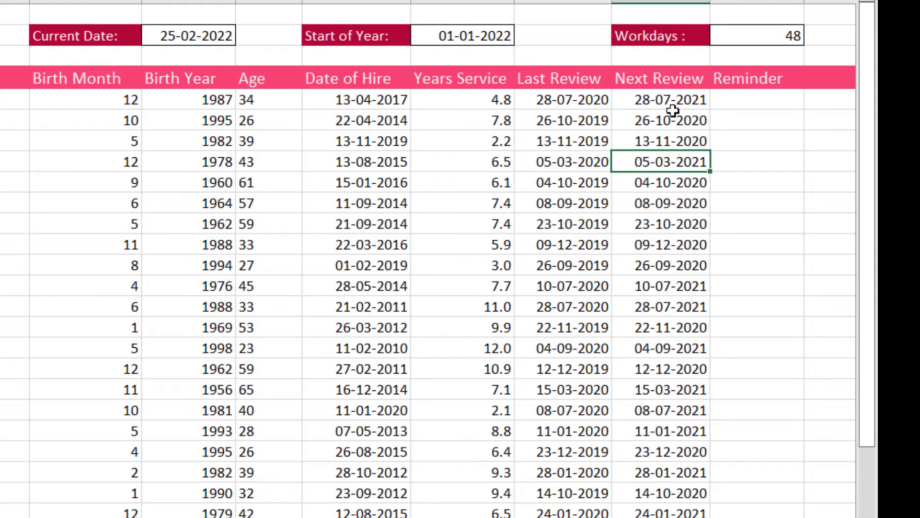
{"action": "left_click", "coordinate": [673, 114]}
{"action": "left_click", "coordinate": [661, 161]}
{"action": "left_click", "coordinate": [668, 101]}
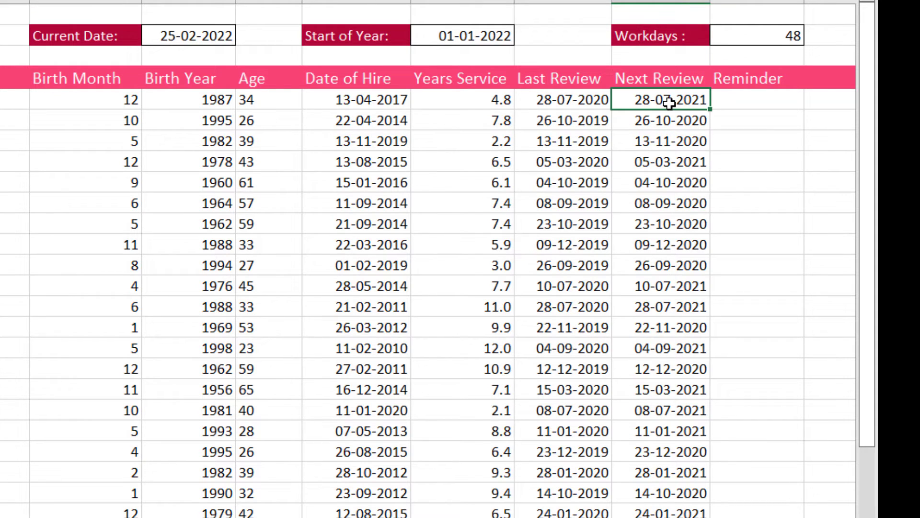
{"action": "left_click", "coordinate": [643, 121]}
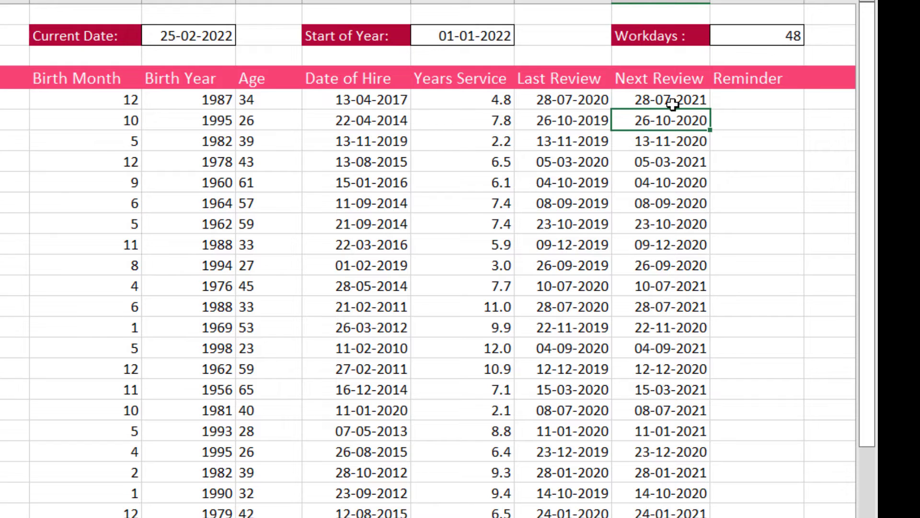
- Change the Next Review formula in M5 to =WORKDAY(EDATE(L5,12),1) so the date falls on a workday
{"action": "left_click", "coordinate": [671, 103]}
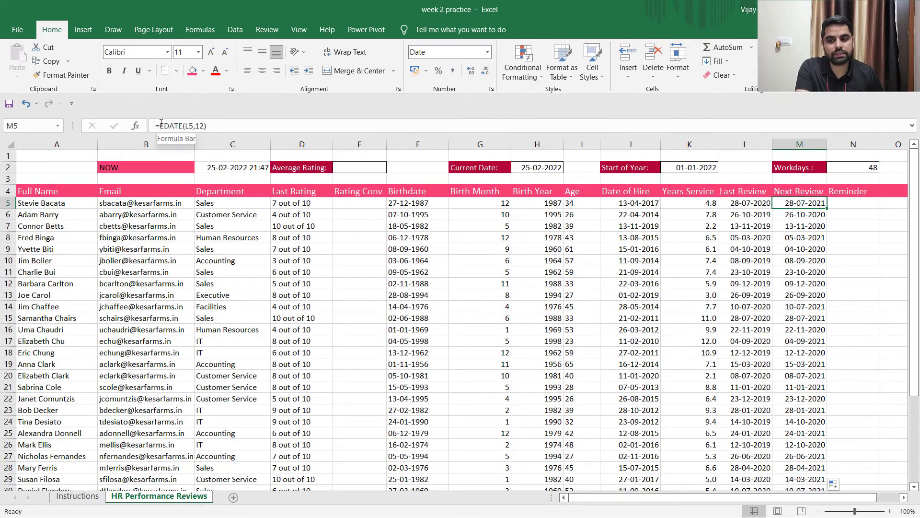
{"action": "left_click", "coordinate": [161, 125]}
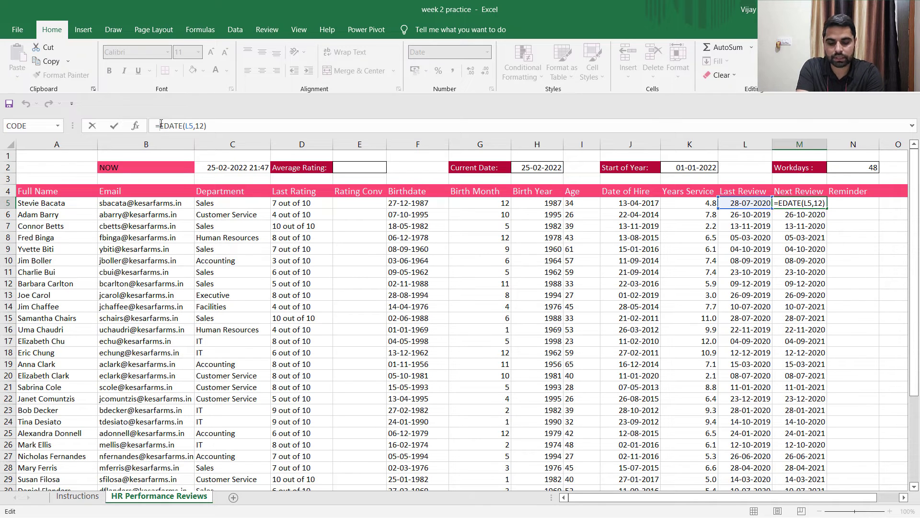
{"action": "type", "text": "WORKS"}
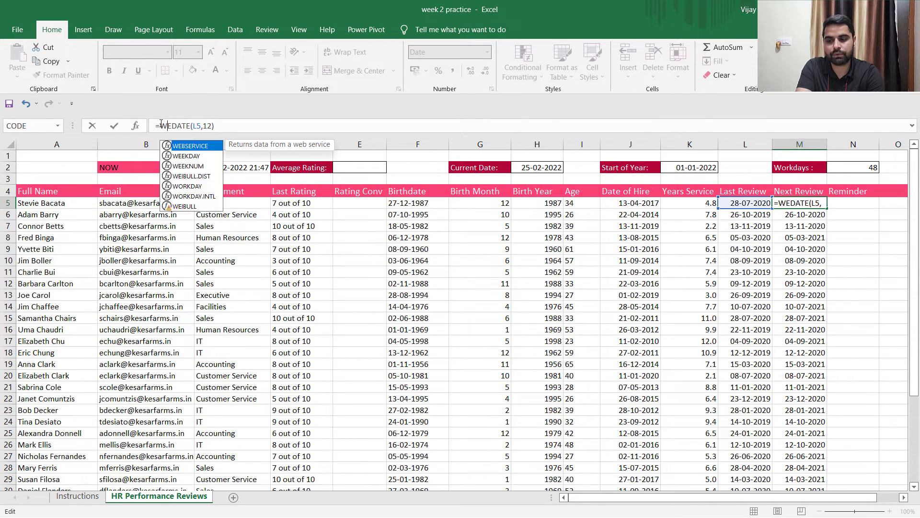
{"action": "key", "text": "BackSpace"}
{"action": "type", "text": "DAY"}
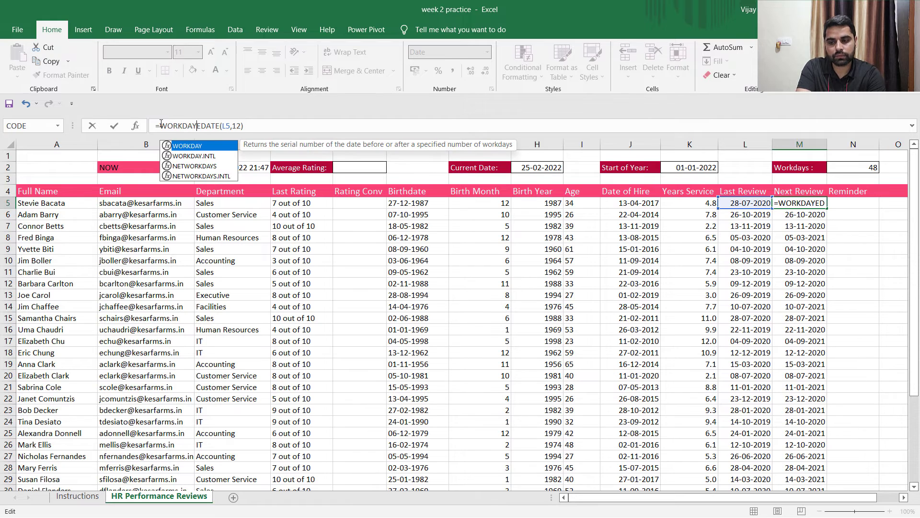
{"action": "type", "text": "("}
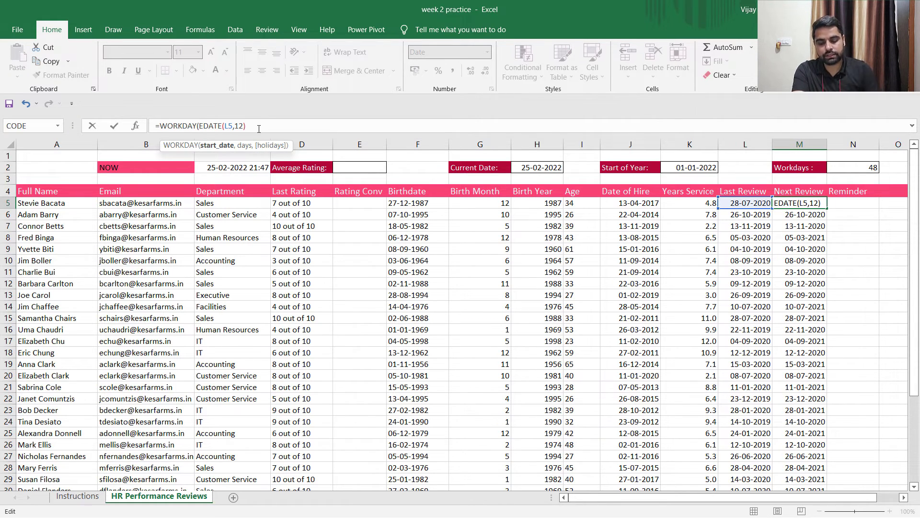
{"action": "type", "text": ",1"}
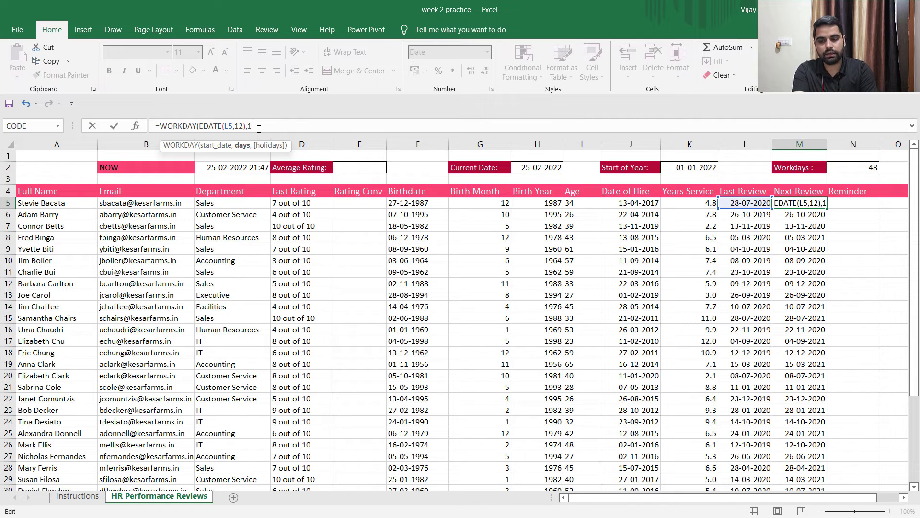
{"action": "key", "text": "Return"}
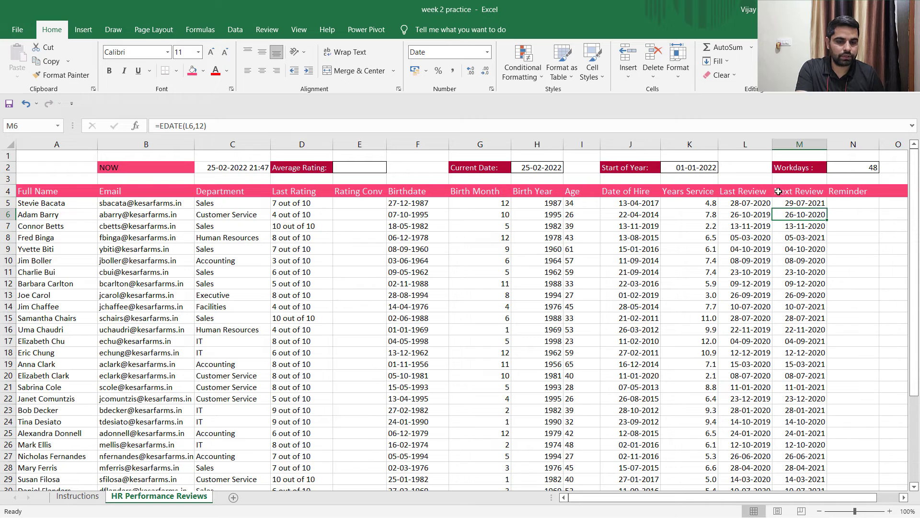
- Refill the Next Review column from M5 with the WORKDAY formula and check the dates in M6 to M8
{"action": "left_click", "coordinate": [789, 202]}
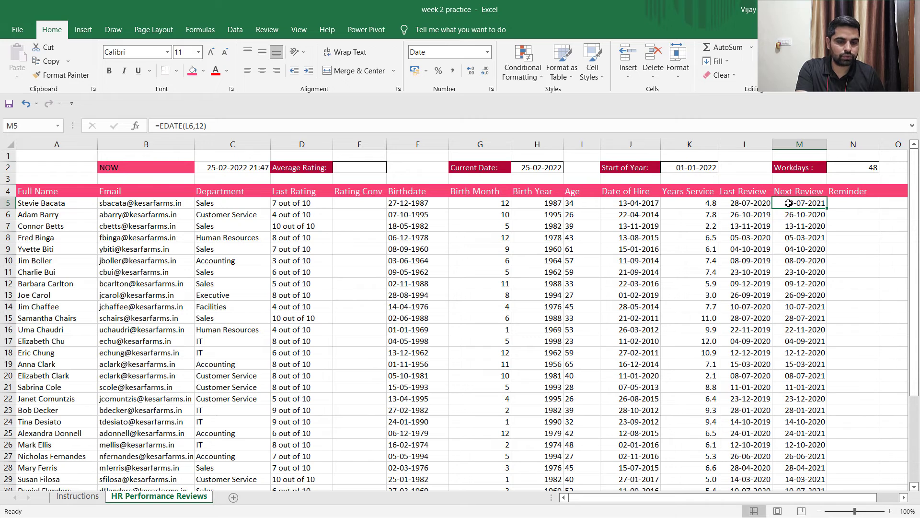
{"action": "double_click", "coordinate": [827, 208]}
{"action": "left_click", "coordinate": [838, 238]}
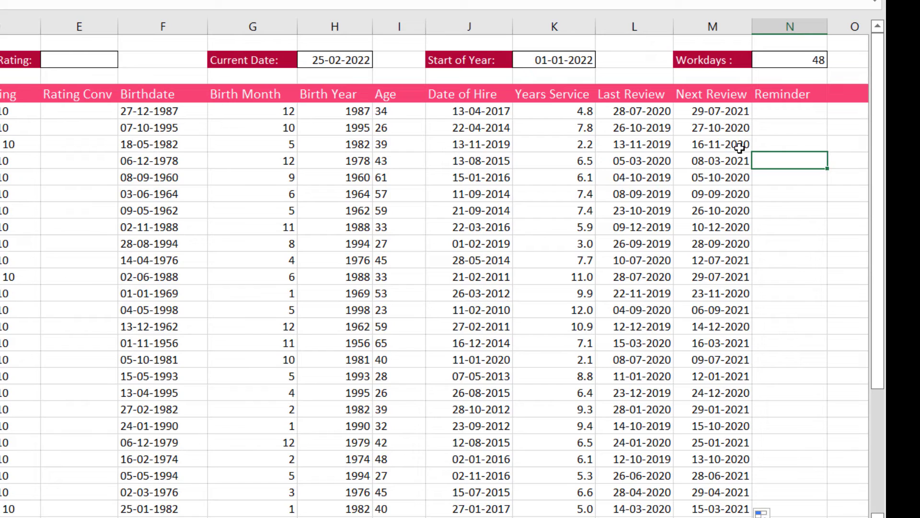
{"action": "left_click", "coordinate": [708, 146]}
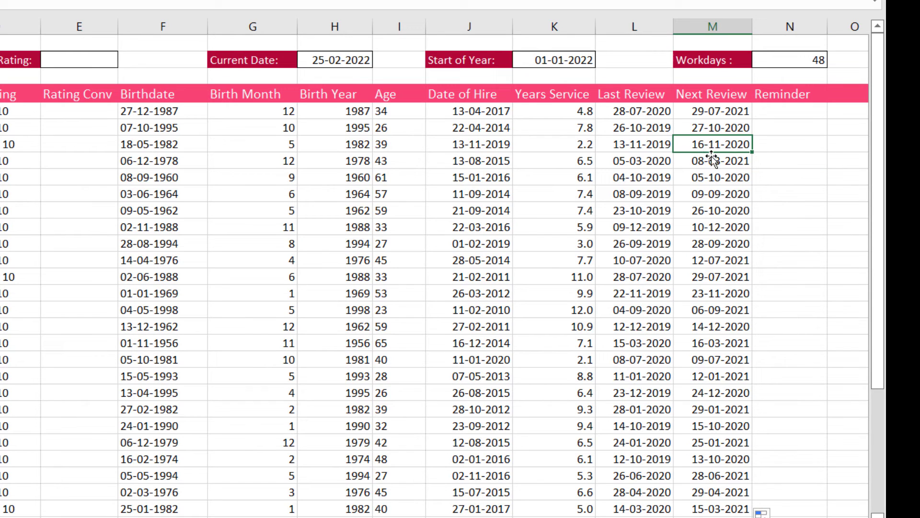
{"action": "left_click", "coordinate": [710, 128]}
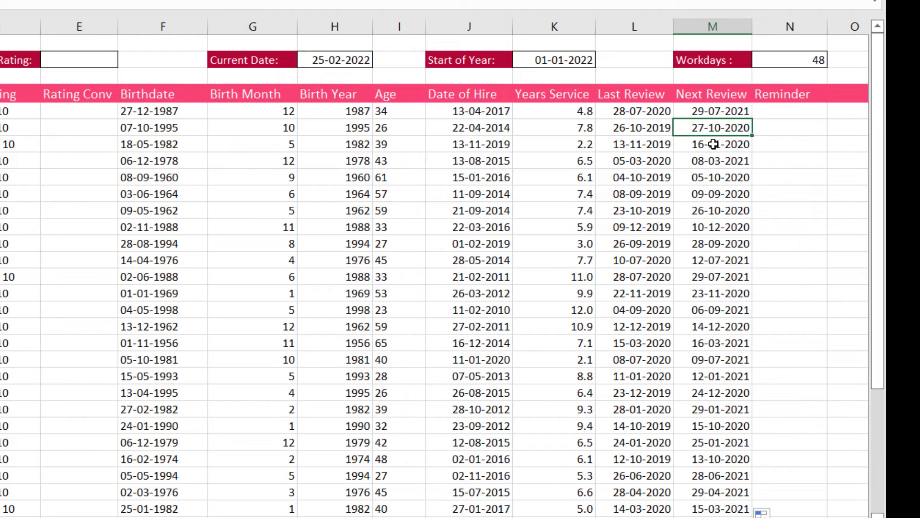
{"action": "left_click", "coordinate": [714, 144]}
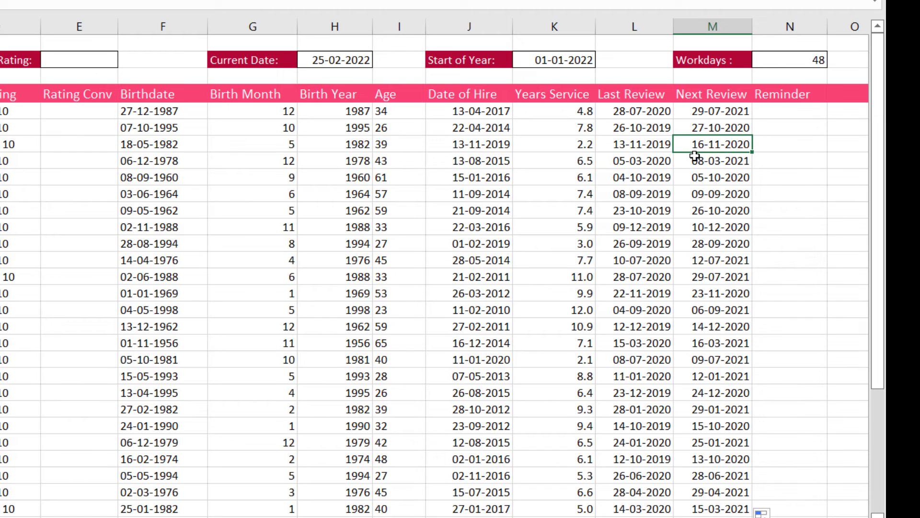
{"action": "left_click", "coordinate": [695, 159]}
{"action": "left_click", "coordinate": [705, 143]}
{"action": "left_click", "coordinate": [701, 130]}
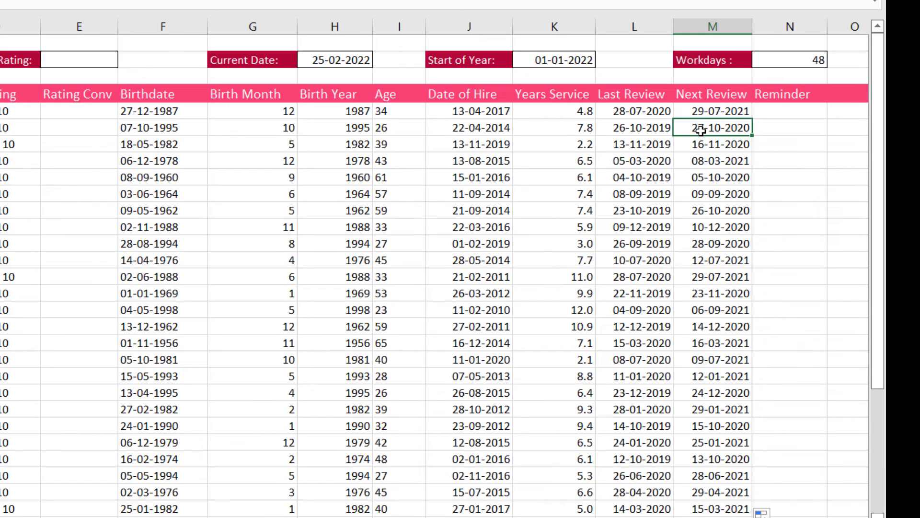